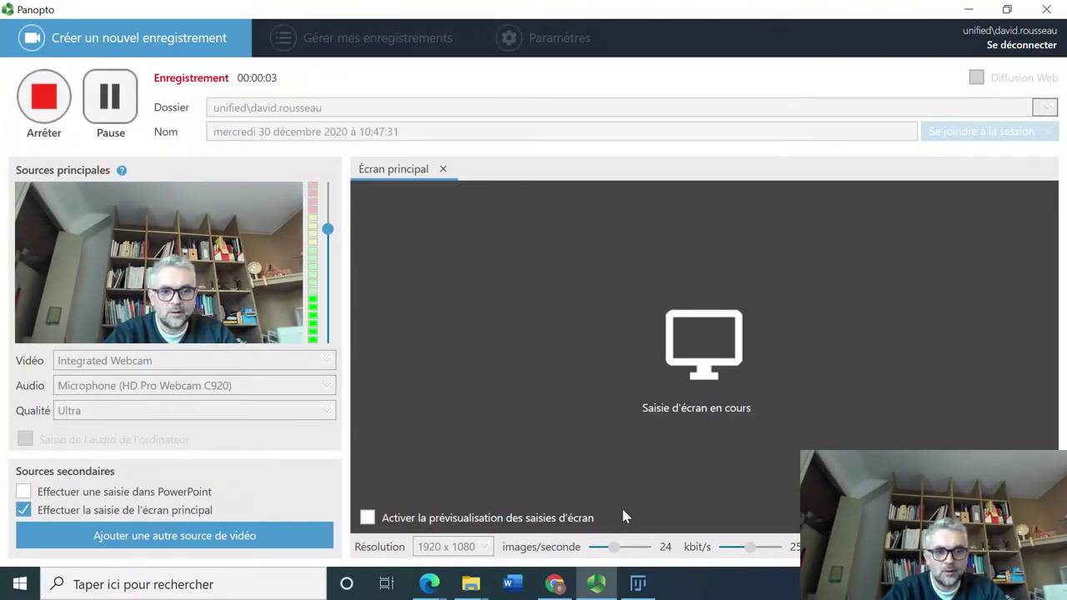
# Step: Turn on Panopto's live screen-capture preview ('Activer la prévisualisation des saisies d'écran')
pyautogui.click(367, 518)
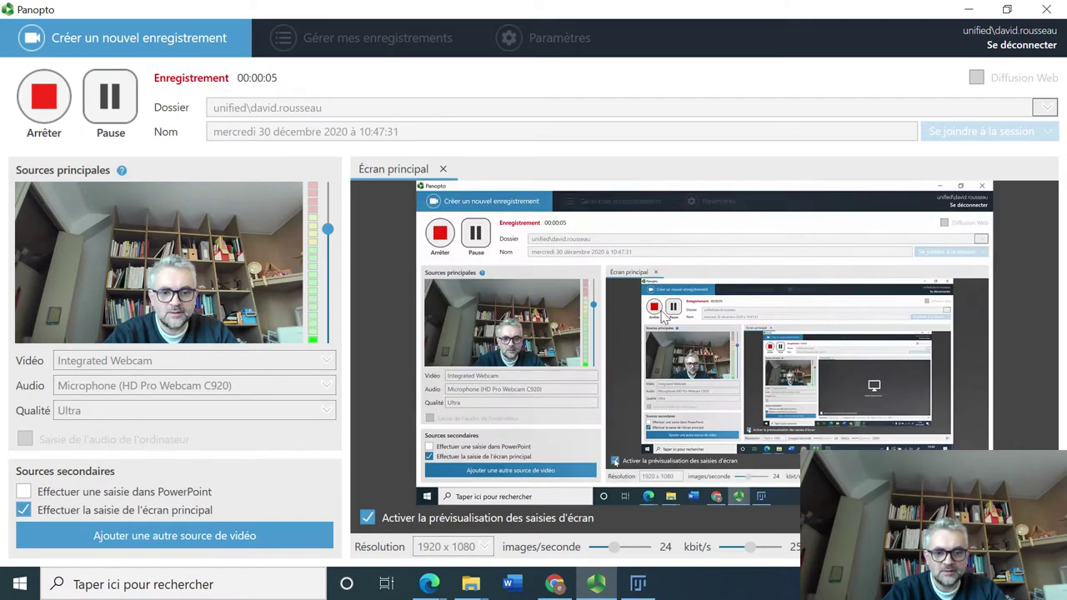
# Step: Load quito.bmp (256x256, 8-bit) into Fiji from the HandsOn 5 folder and minimise Explorer
pyautogui.click(968, 9)
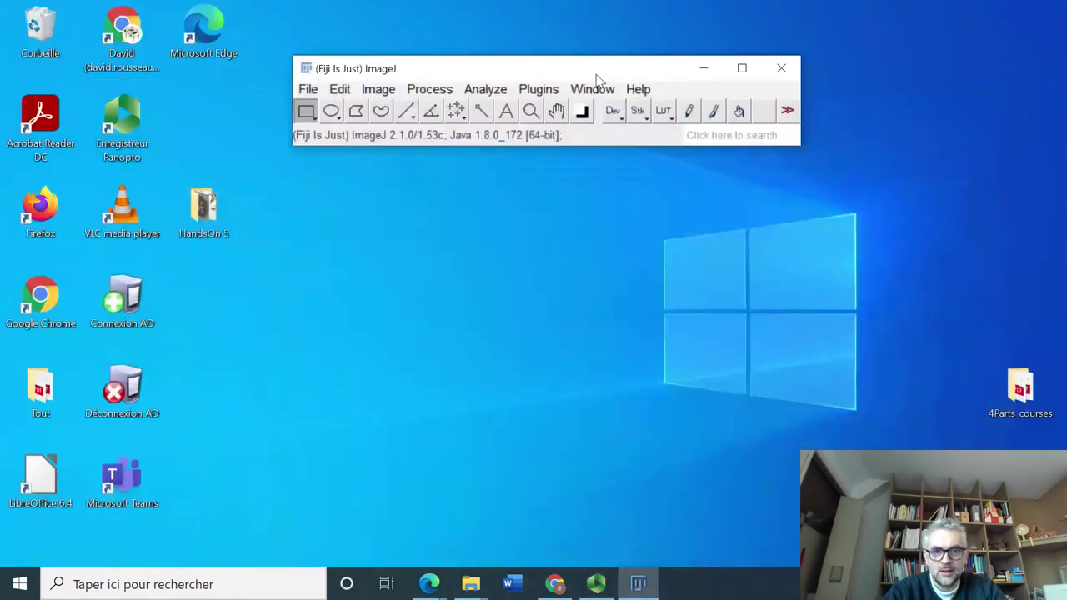
pyautogui.moveTo(596, 73); pyautogui.dragTo(600, 72)
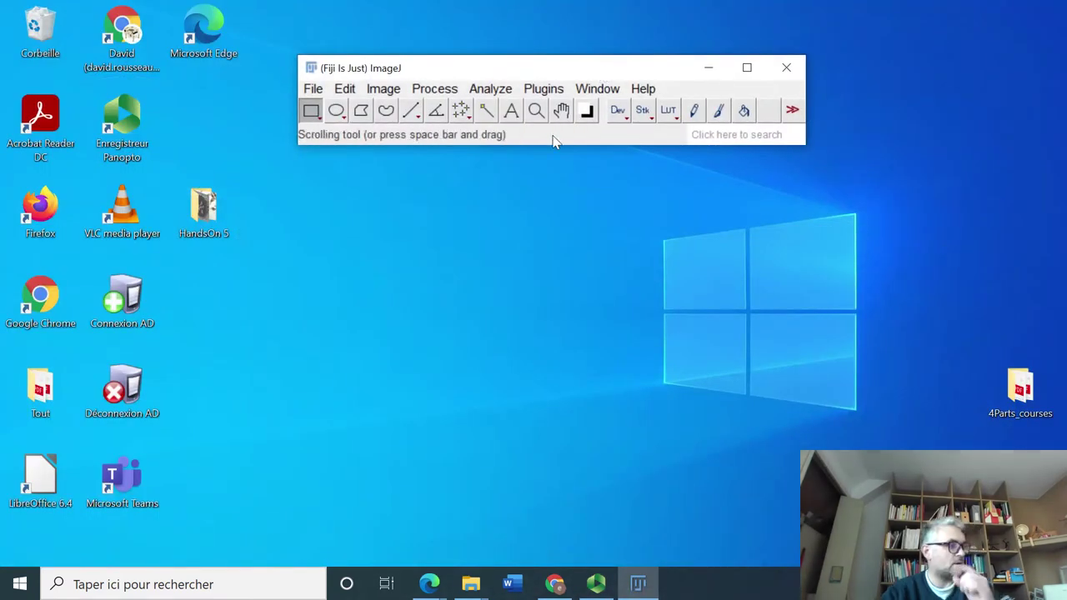
pyautogui.doubleClick(204, 212)
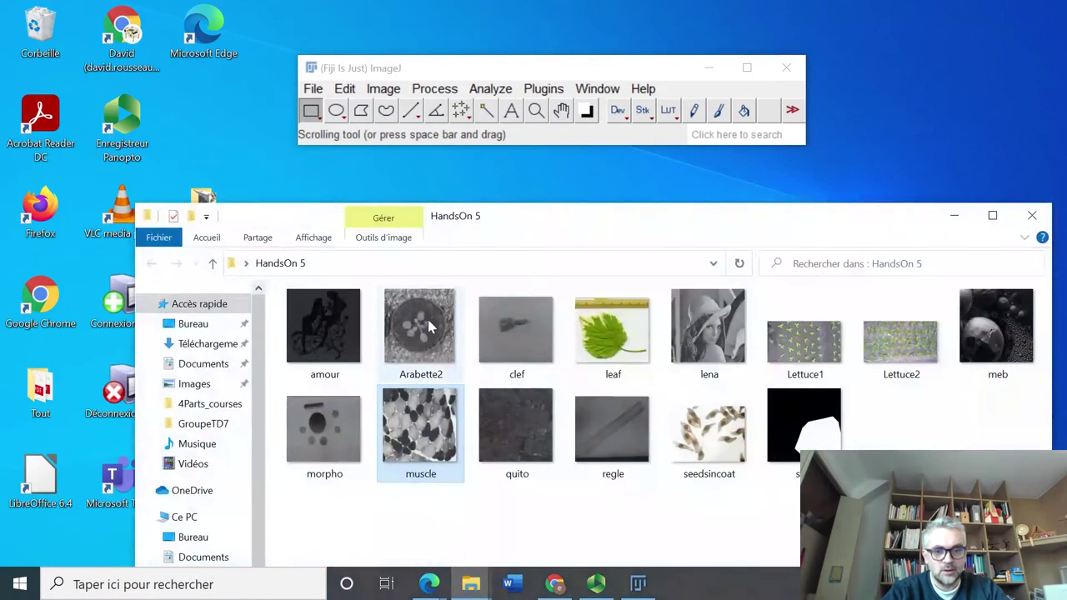
pyautogui.moveTo(524, 434); pyautogui.dragTo(442, 136)
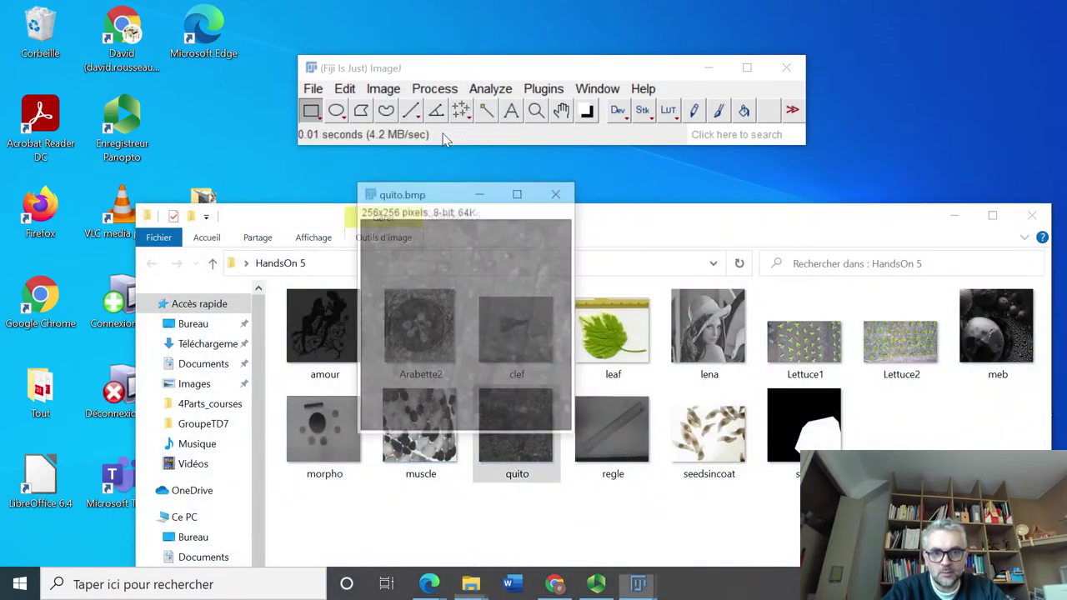
pyautogui.click(954, 215)
pyautogui.moveTo(400, 200); pyautogui.dragTo(409, 193)
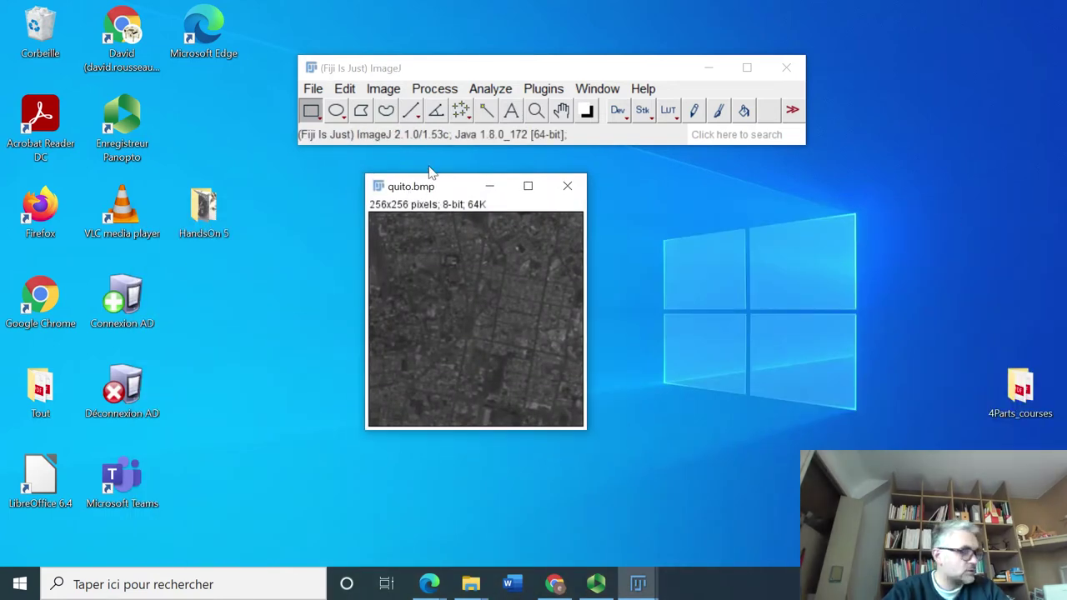
# Step: Show quito's histogram (range 35–166, mean 66.326) to the left of the image
pyautogui.click(483, 90)
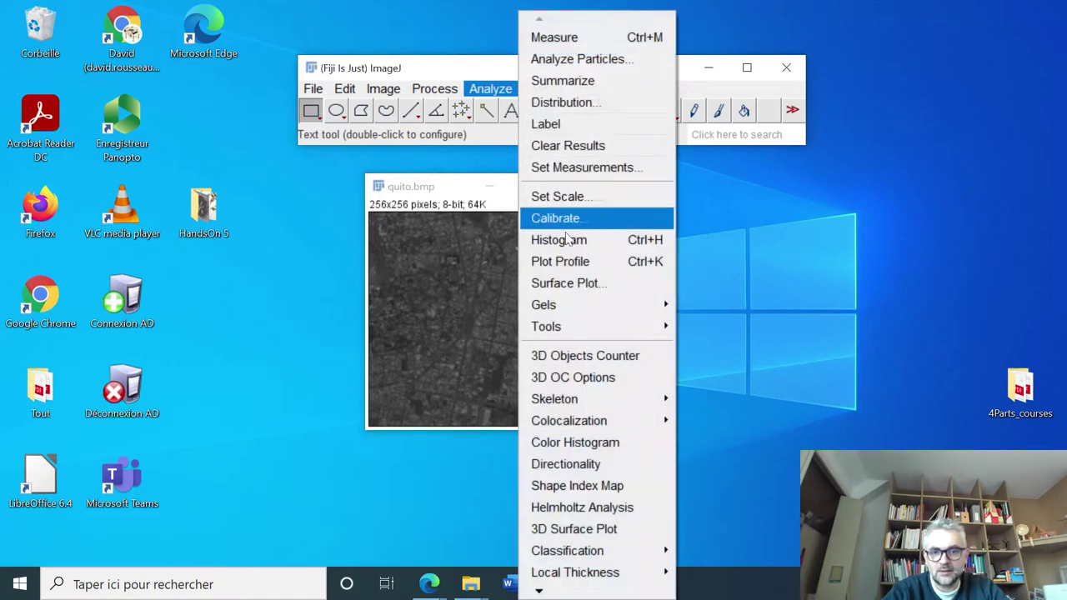
pyautogui.click(524, 237)
pyautogui.moveTo(483, 212); pyautogui.dragTo(207, 198)
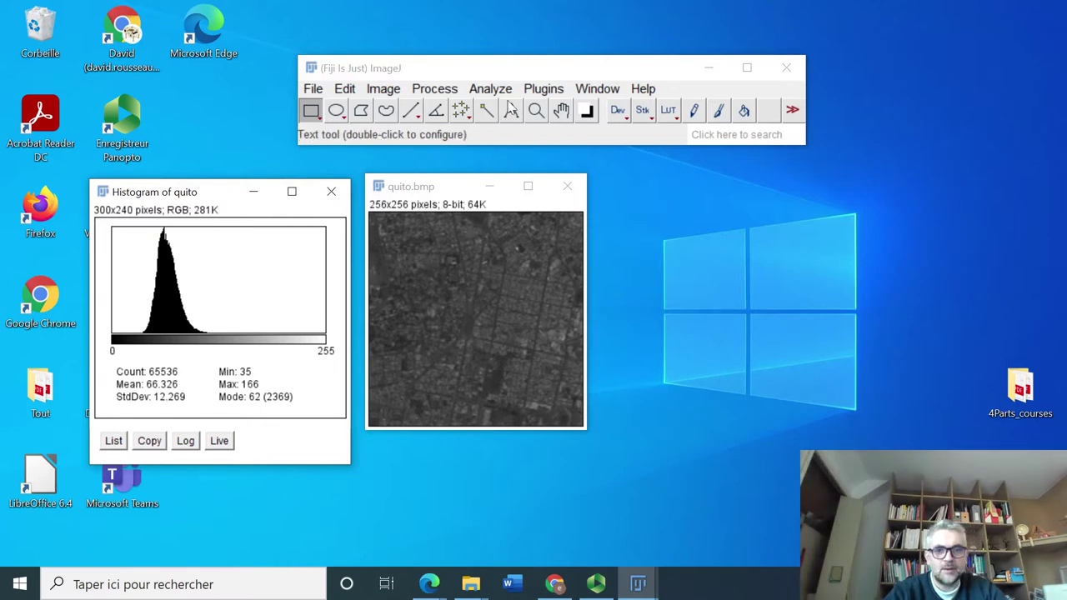
pyautogui.click(490, 89)
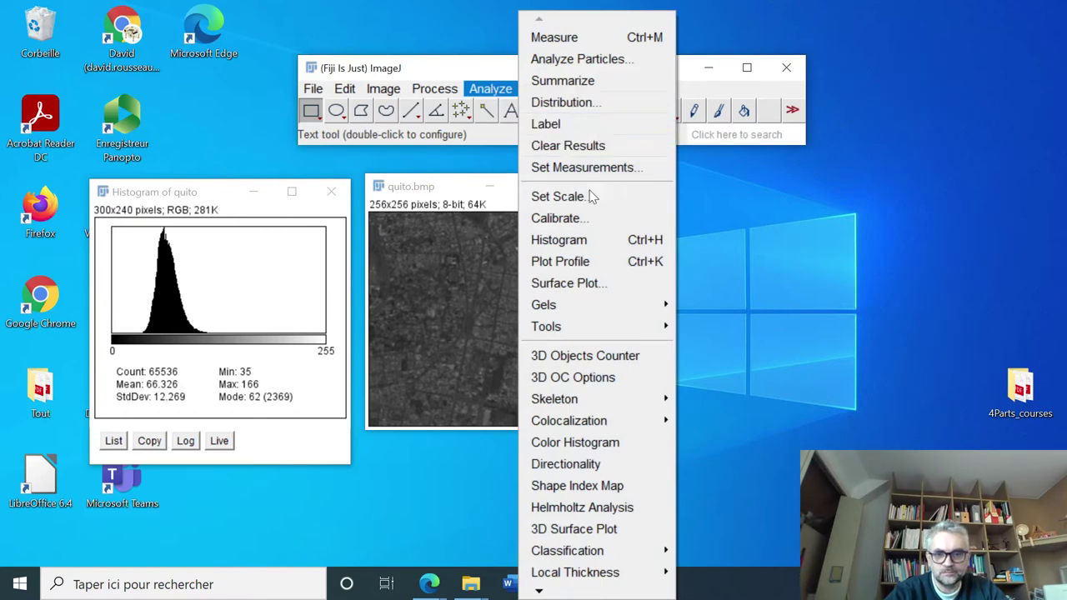
pyautogui.moveTo(434, 86)
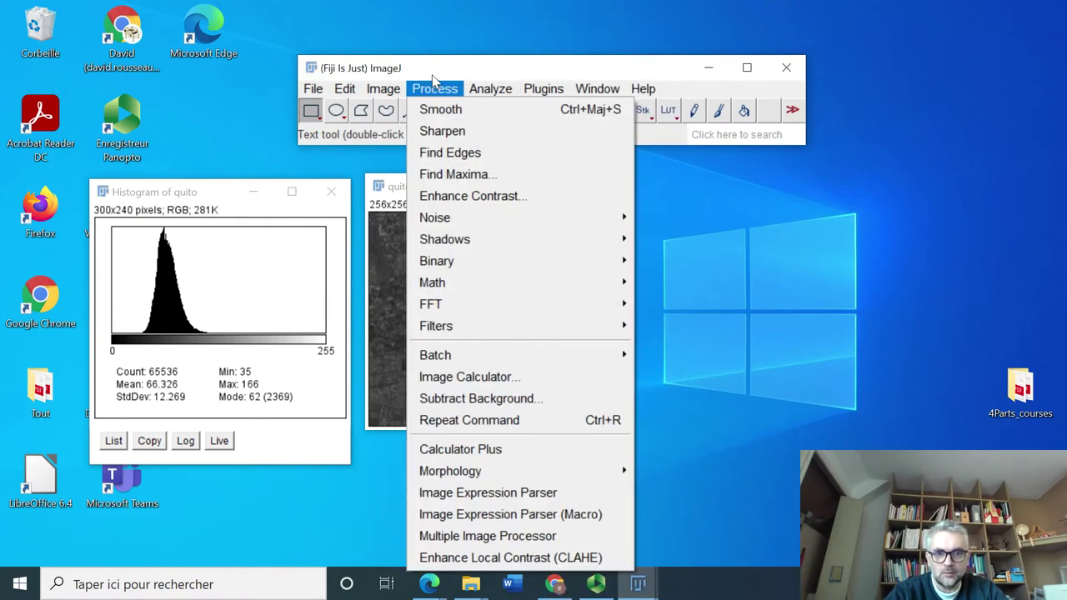
# Step: Run Enhance Contrast on quito with Saturated pixels kept at 0.0%
pyautogui.click(465, 203)
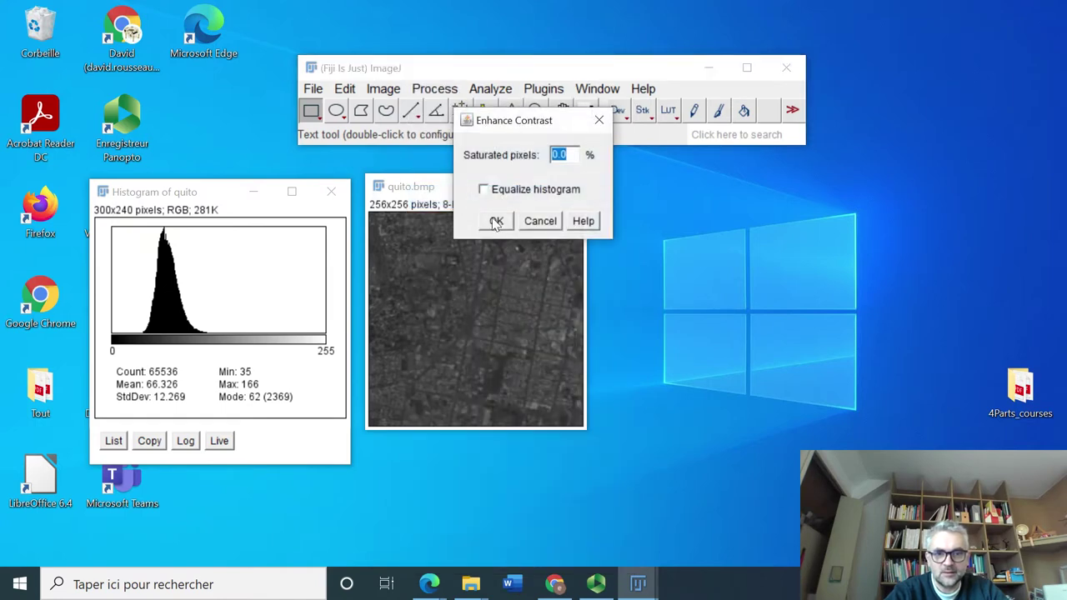
pyautogui.click(495, 222)
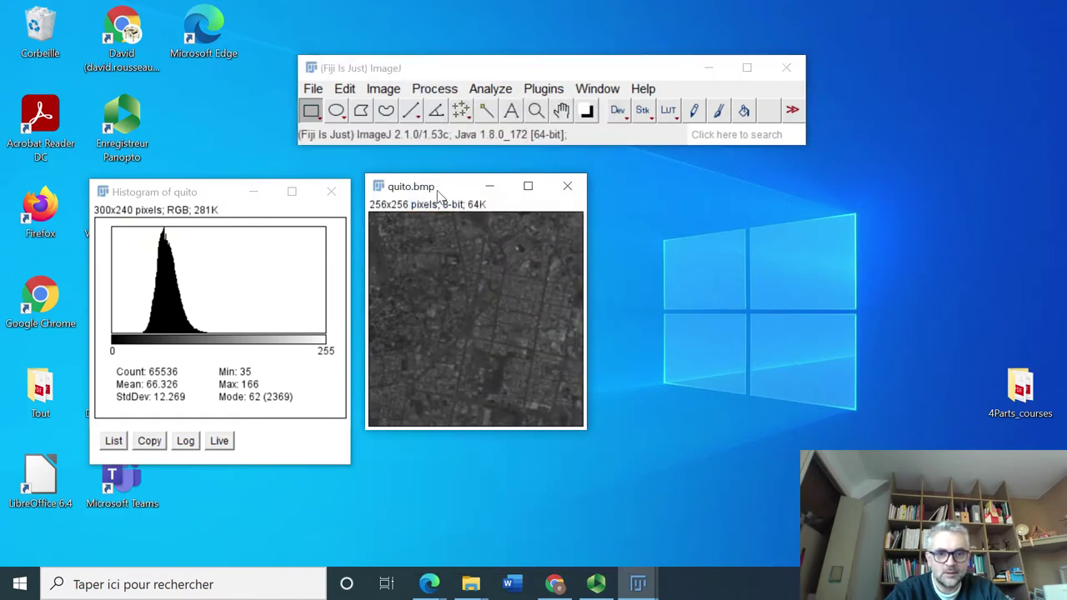
pyautogui.moveTo(439, 195); pyautogui.dragTo(471, 193)
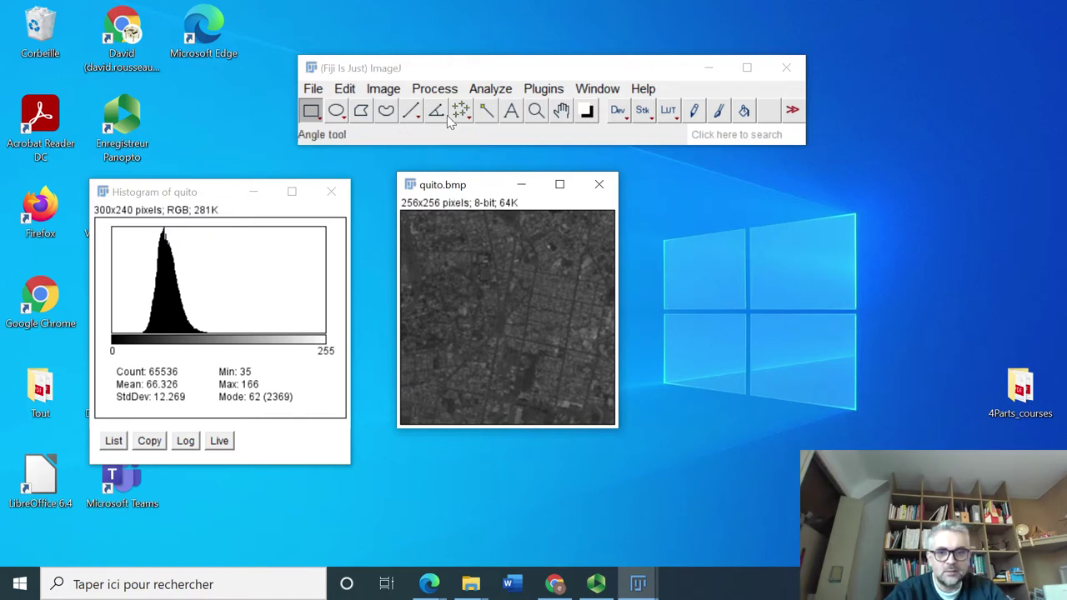
# Step: Rerun Enhance Contrast on quito with Normalize ticked to widen its grey levels
pyautogui.click(437, 88)
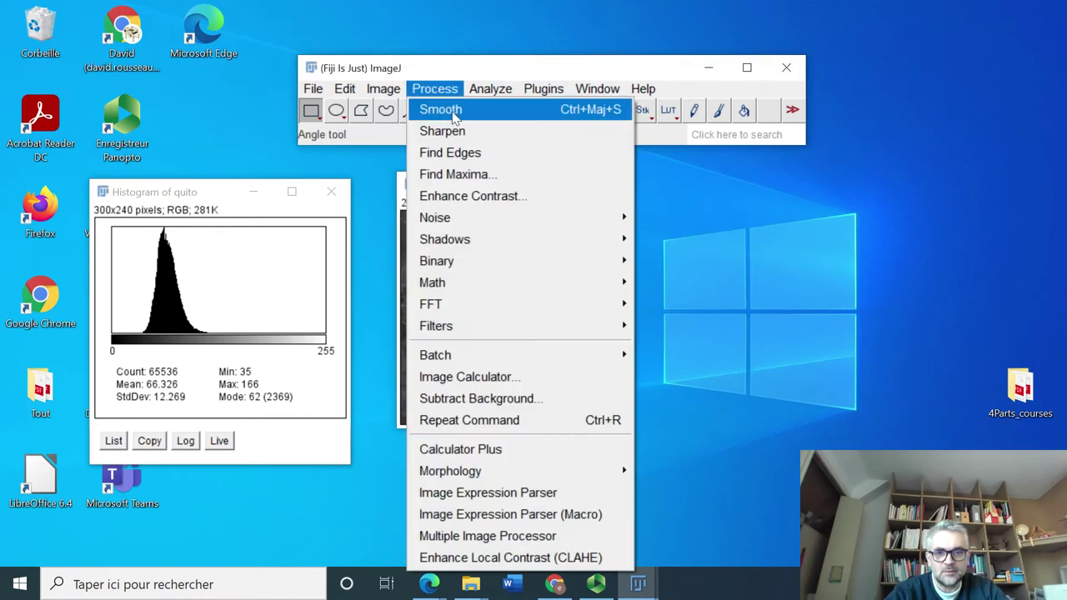
pyautogui.click(465, 204)
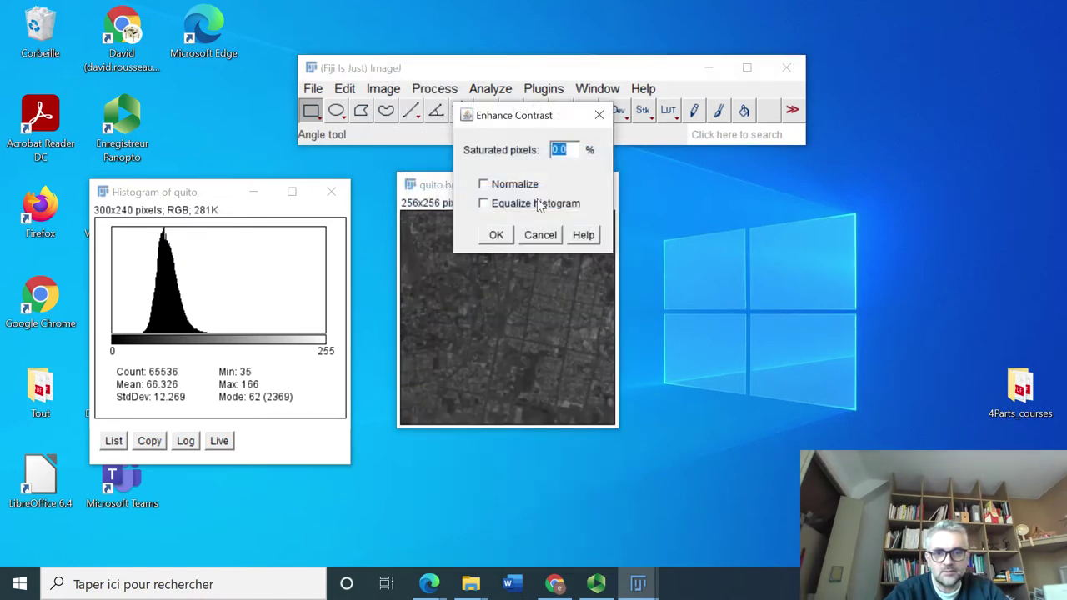
pyautogui.click(485, 184)
pyautogui.click(496, 234)
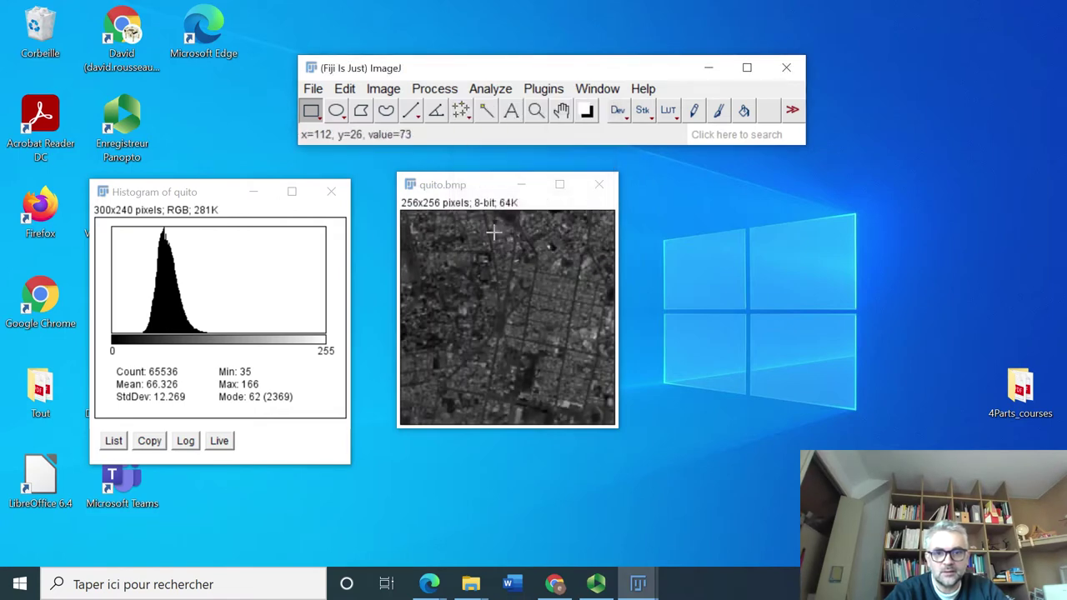
pyautogui.moveTo(477, 191)
pyautogui.mouseDown()
pyautogui.moveTo(442, 185)
pyautogui.moveTo(456, 185)
pyautogui.mouseUp()
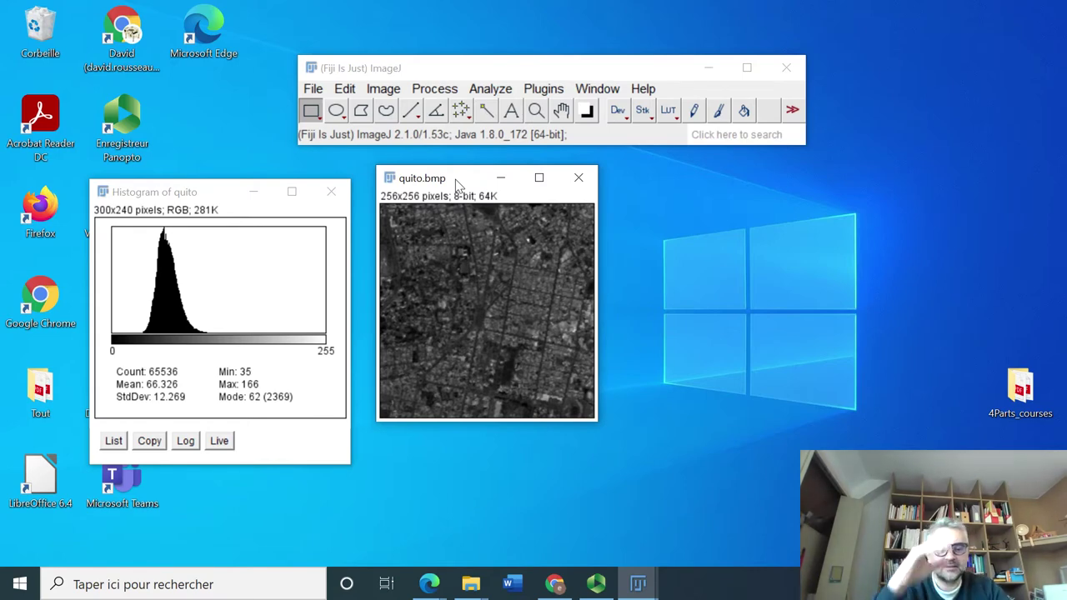
# Step: Load muscle.bmp from the HandsOn 5 folder and place it beside quito.bmp
pyautogui.click(177, 194)
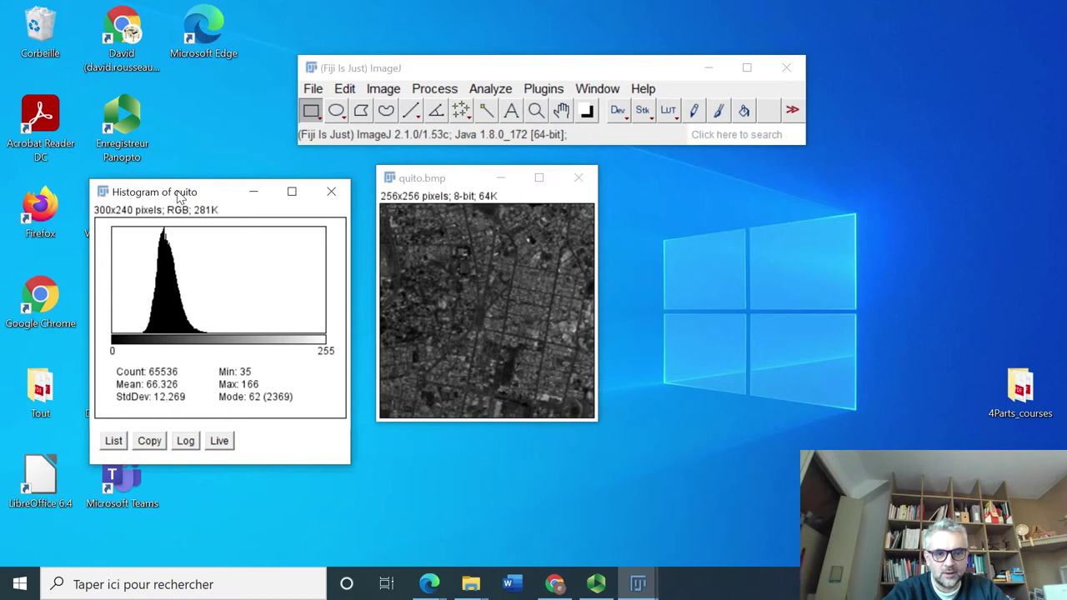
pyautogui.moveTo(178, 194); pyautogui.dragTo(177, 271)
pyautogui.doubleClick(200, 207)
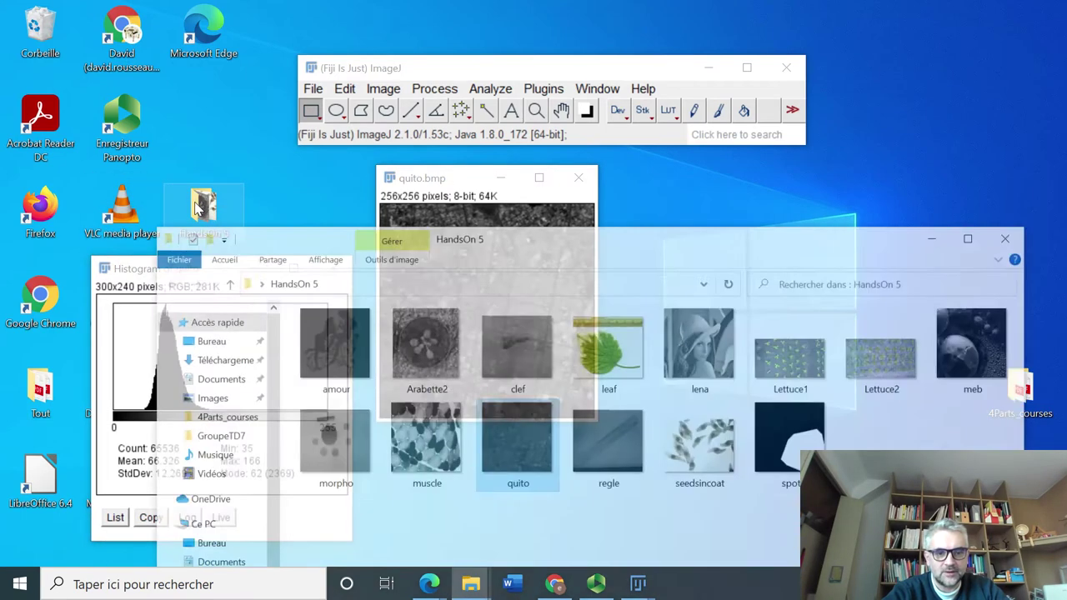
pyautogui.moveTo(421, 429); pyautogui.dragTo(508, 138)
pyautogui.click(958, 219)
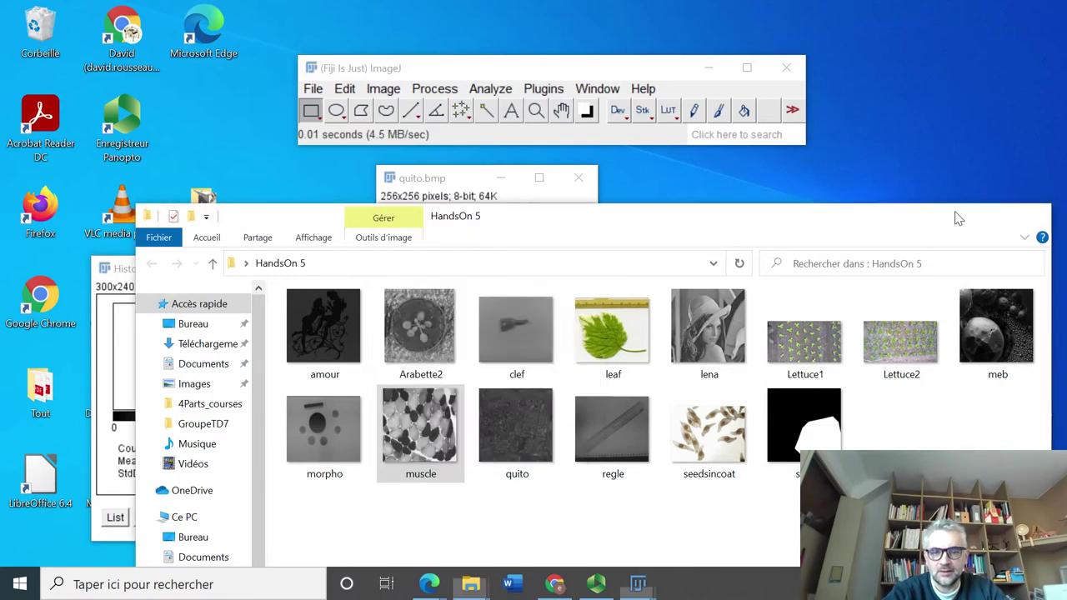
pyautogui.click(958, 218)
pyautogui.moveTo(496, 218); pyautogui.dragTo(717, 195)
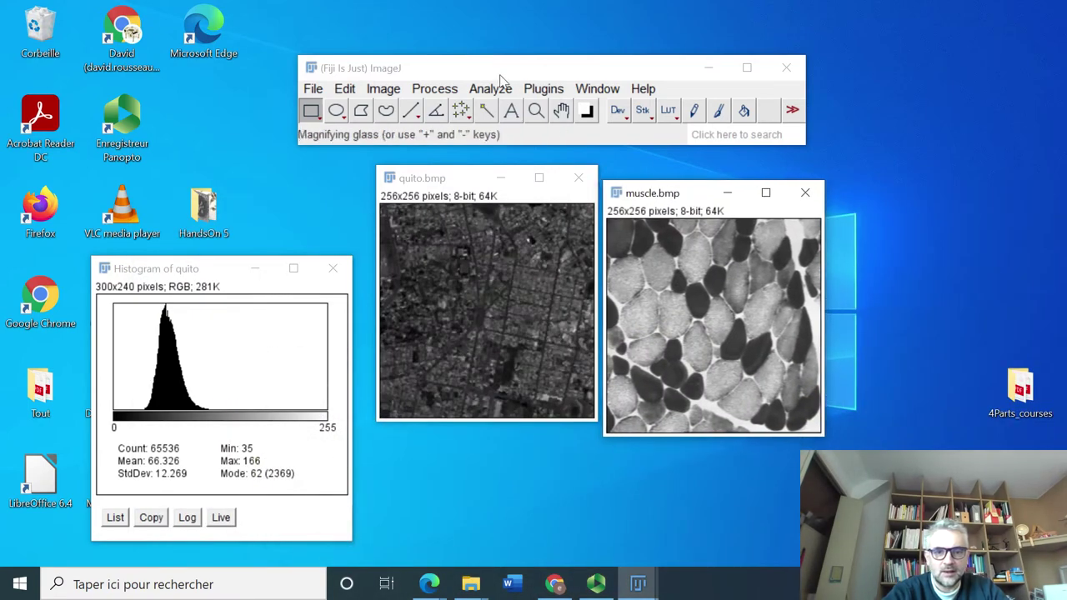
# Step: Apply Enhance Contrast with Normalize ticked to the muscle image
pyautogui.click(434, 88)
pyautogui.click(443, 198)
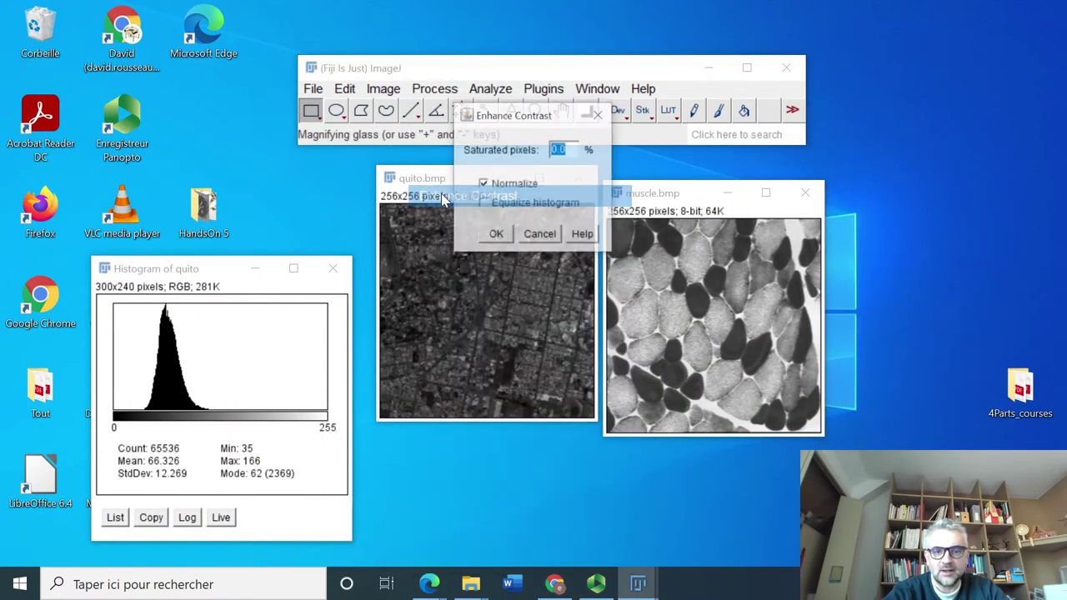
pyautogui.click(483, 184)
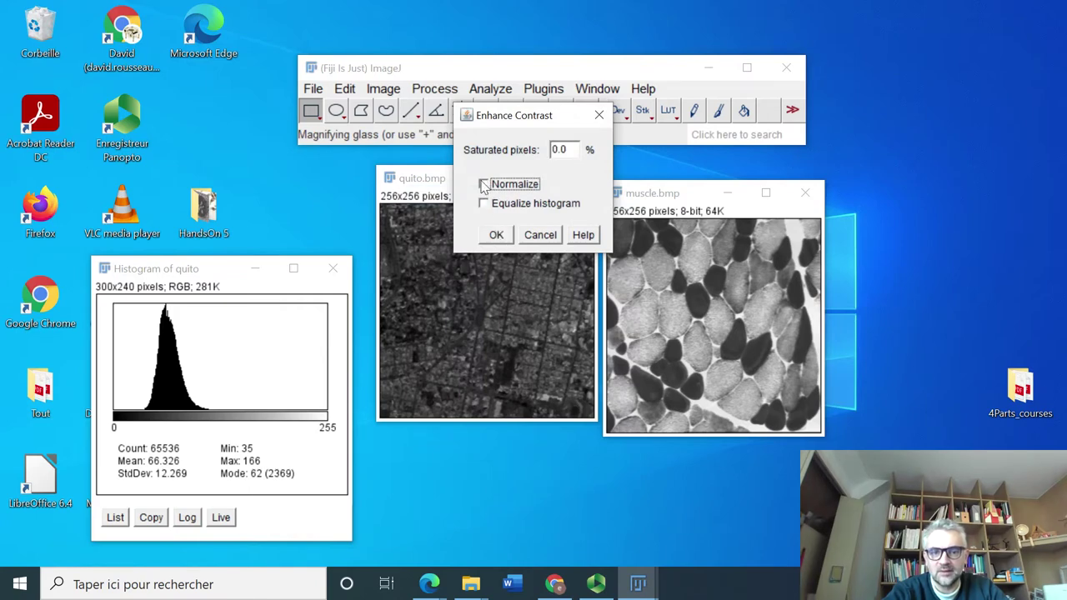
pyautogui.click(483, 184)
pyautogui.click(496, 234)
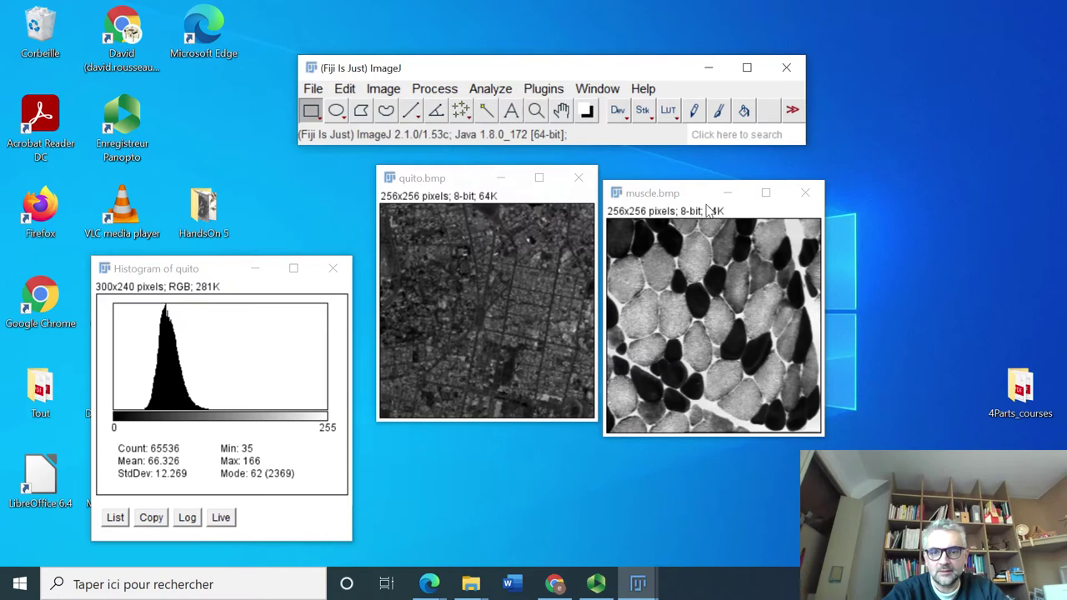
# Step: View the muscle histogram, then close both the histogram and muscle.bmp
pyautogui.click(490, 89)
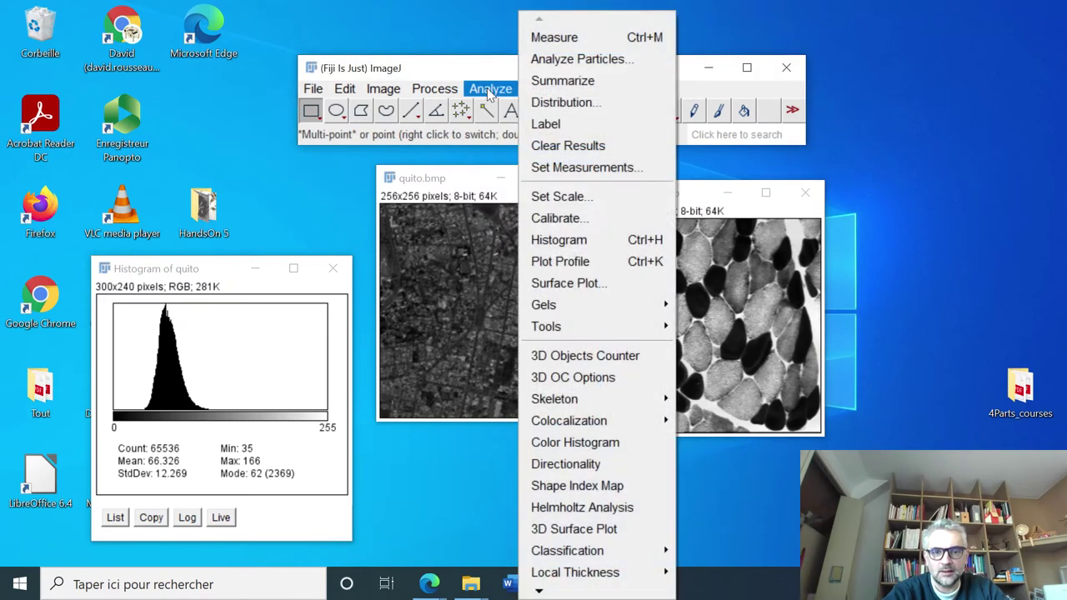
pyautogui.click(586, 239)
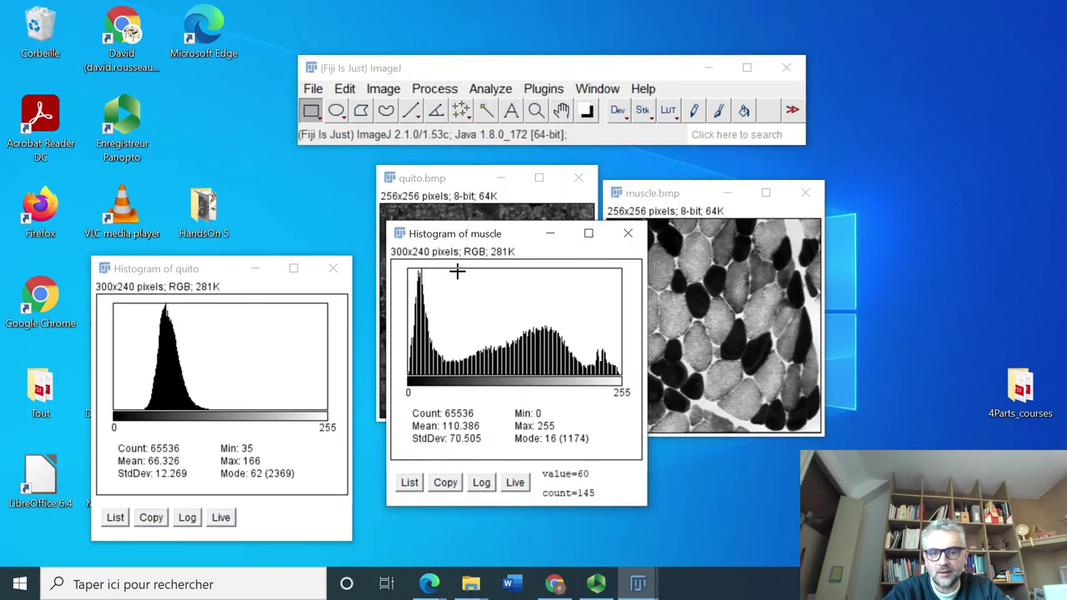
pyautogui.moveTo(437, 235); pyautogui.dragTo(646, 251)
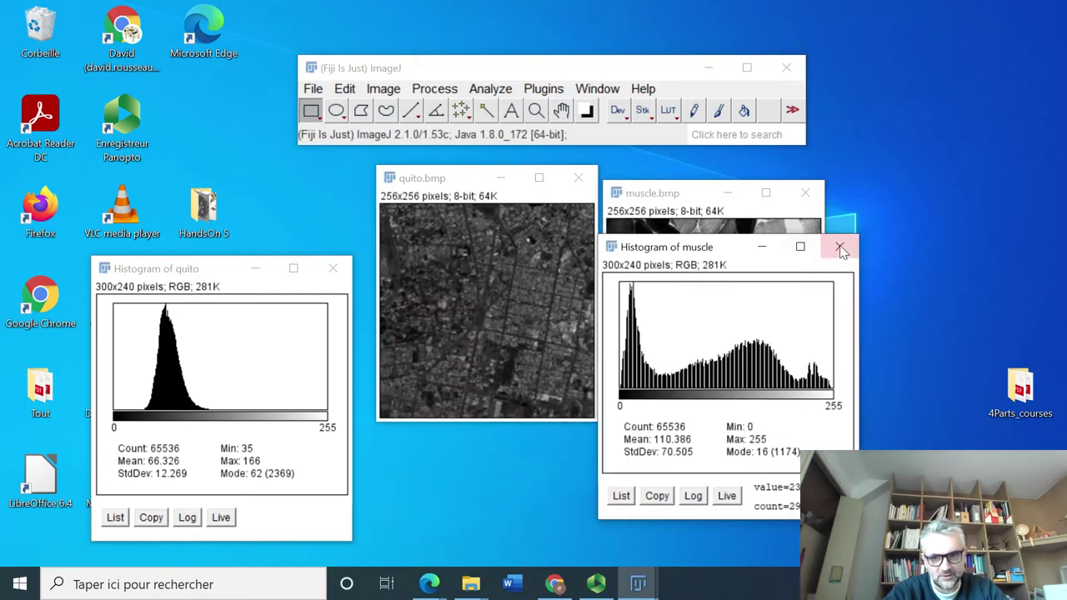
pyautogui.click(840, 248)
pyautogui.click(805, 193)
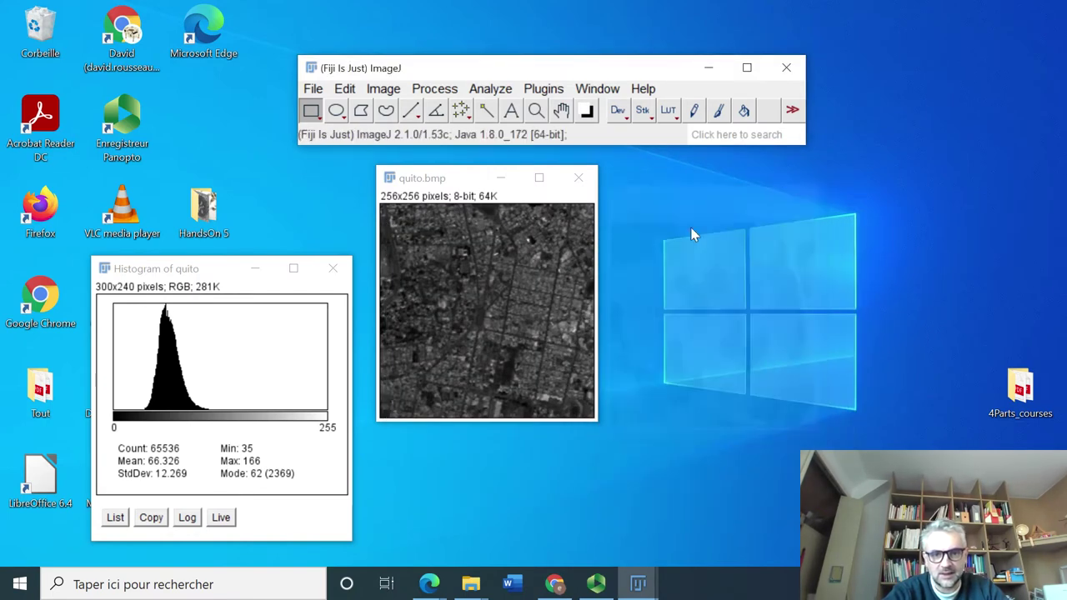
# Step: Compute a new histogram of quito, then close that second histogram window
pyautogui.click(445, 178)
pyautogui.click(490, 89)
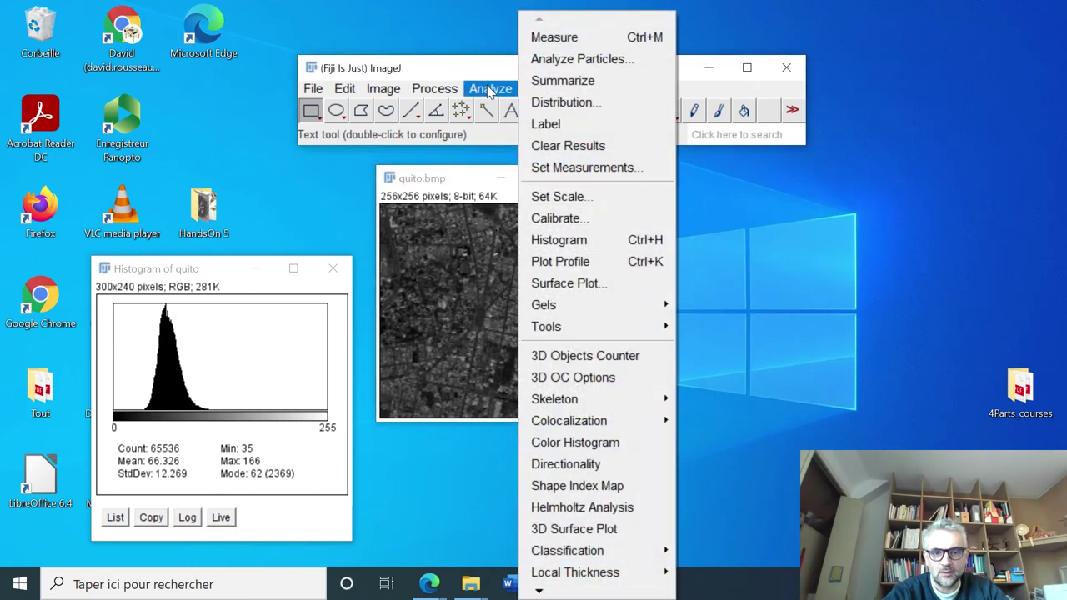
pyautogui.click(564, 239)
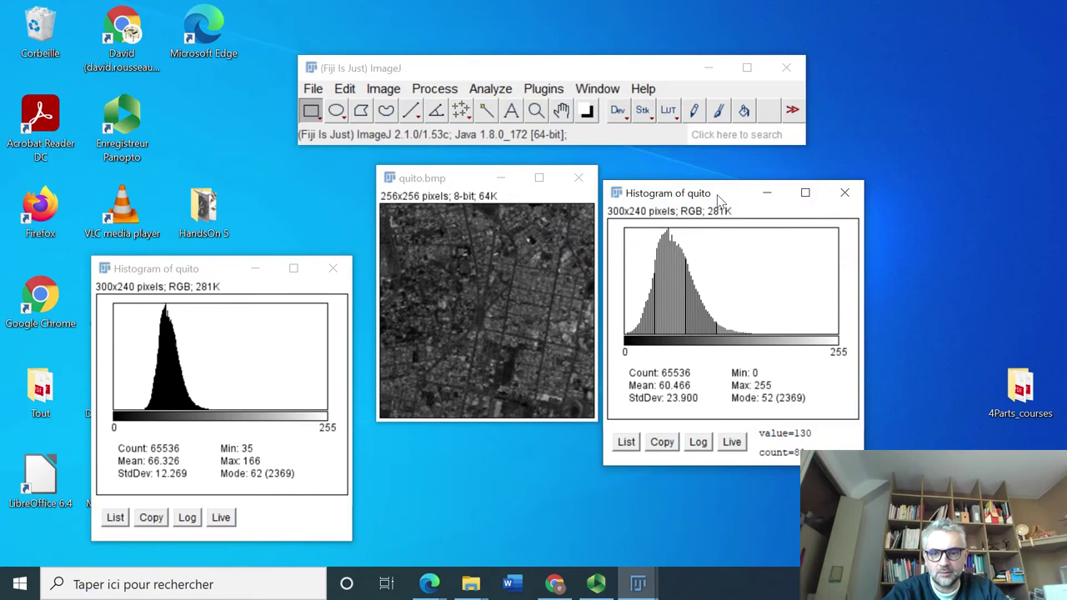
pyautogui.moveTo(718, 200); pyautogui.dragTo(722, 271)
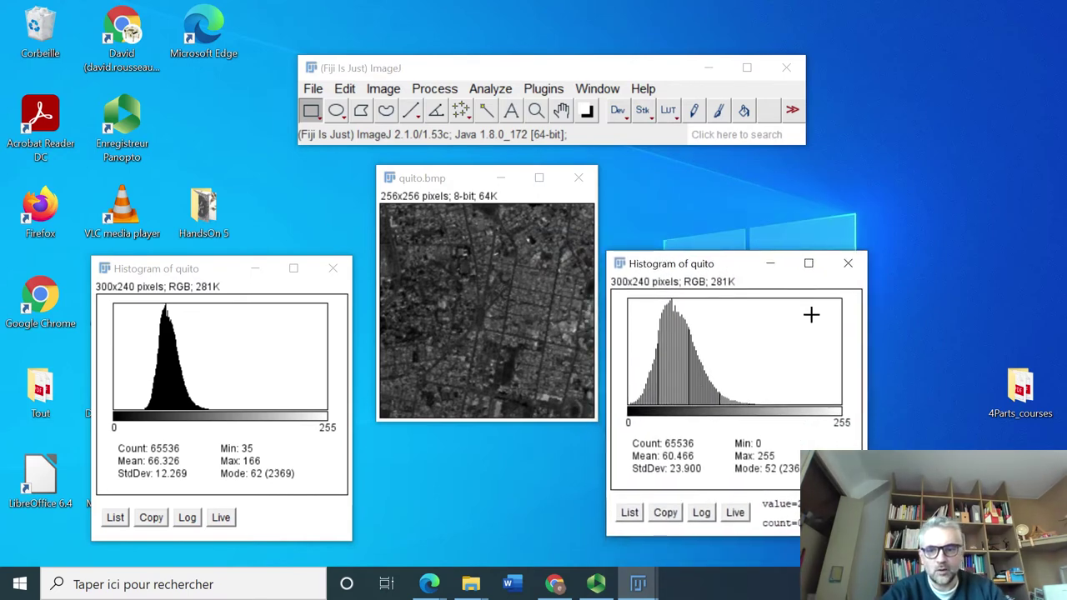
pyautogui.click(849, 265)
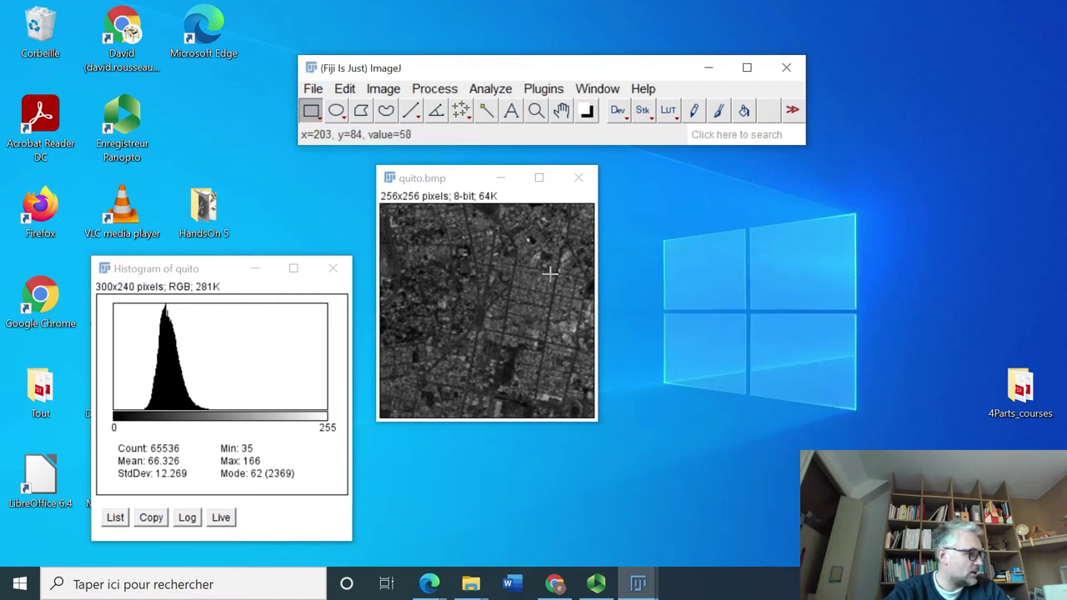
# Step: Load a fresh copy of quito (quito-1.bmp) from HandsOn 5 and minimise Explorer
pyautogui.moveTo(448, 184); pyautogui.dragTo(380, 193)
pyautogui.doubleClick(192, 214)
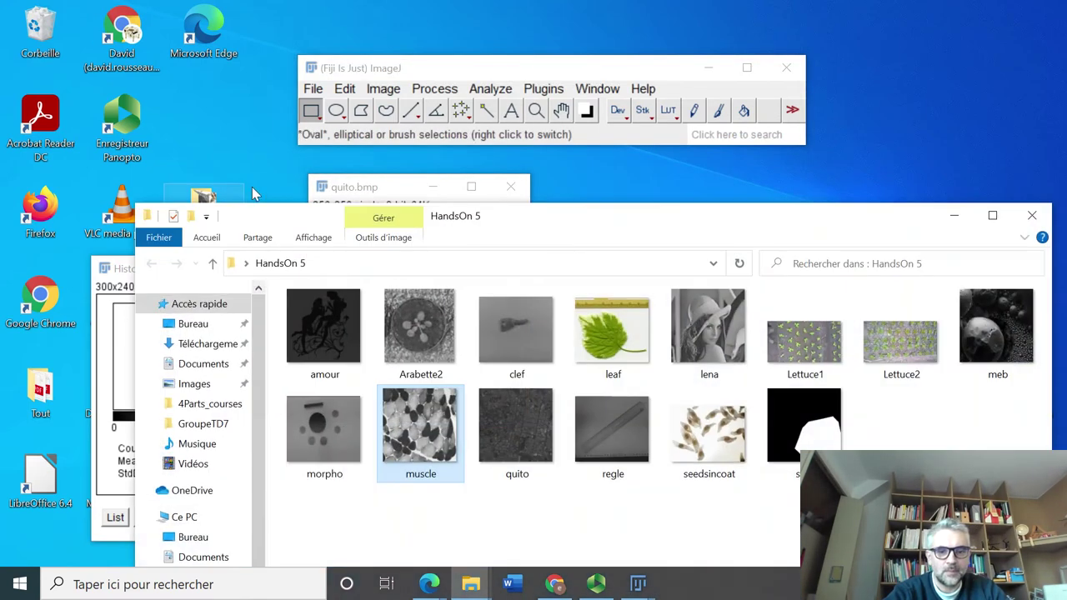
pyautogui.moveTo(504, 410); pyautogui.dragTo(586, 80)
pyautogui.click(975, 213)
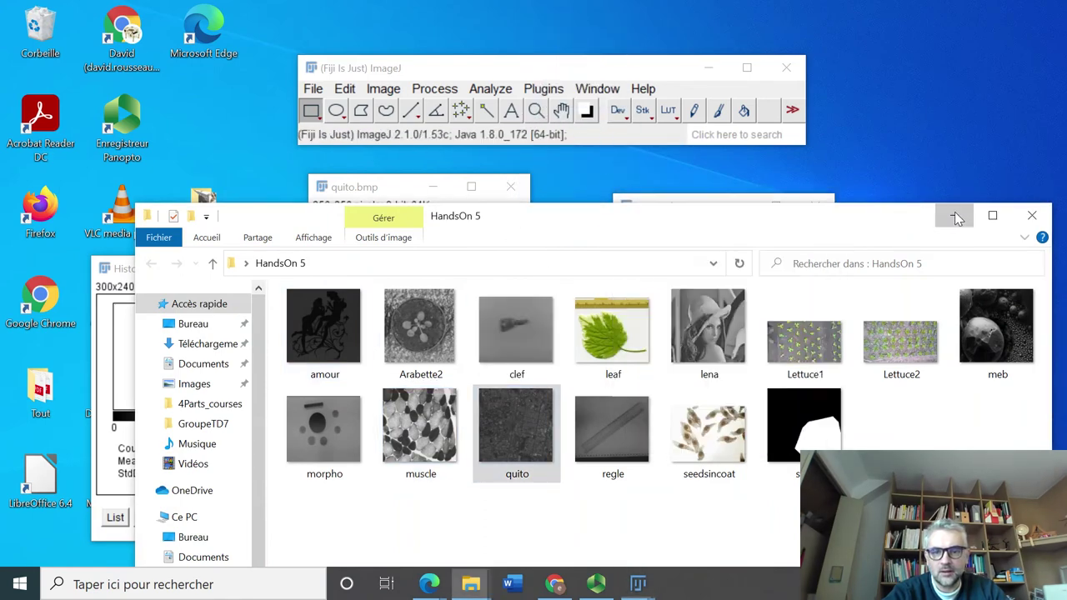
pyautogui.click(954, 215)
# Step: Enhance quito-1's contrast with Normalize off and Equalize histogram on
pyautogui.moveTo(393, 190); pyautogui.dragTo(192, 194)
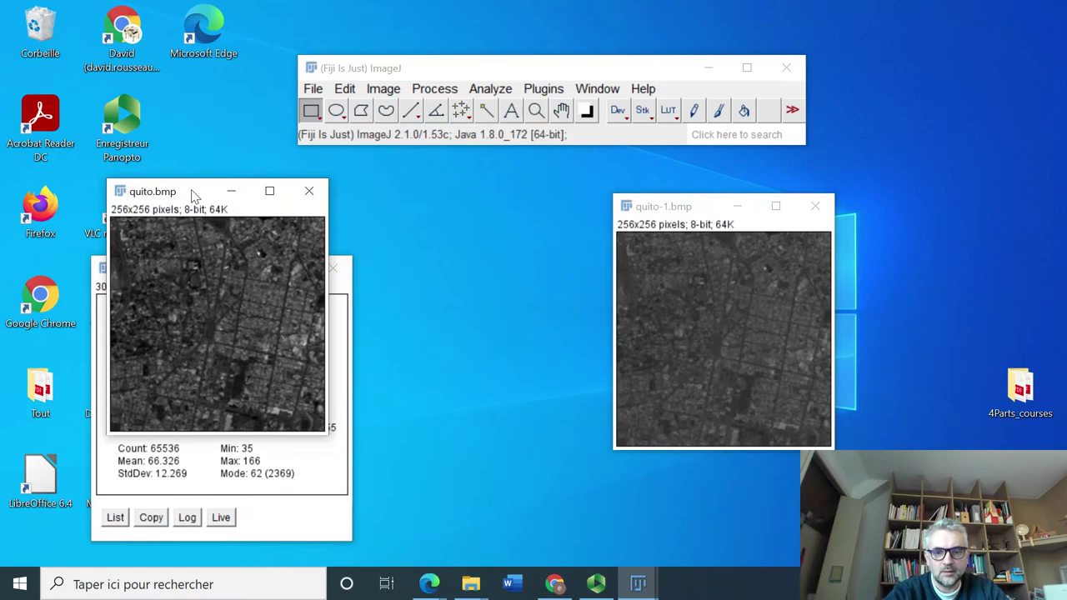
pyautogui.moveTo(656, 219); pyautogui.dragTo(479, 186)
pyautogui.click(434, 88)
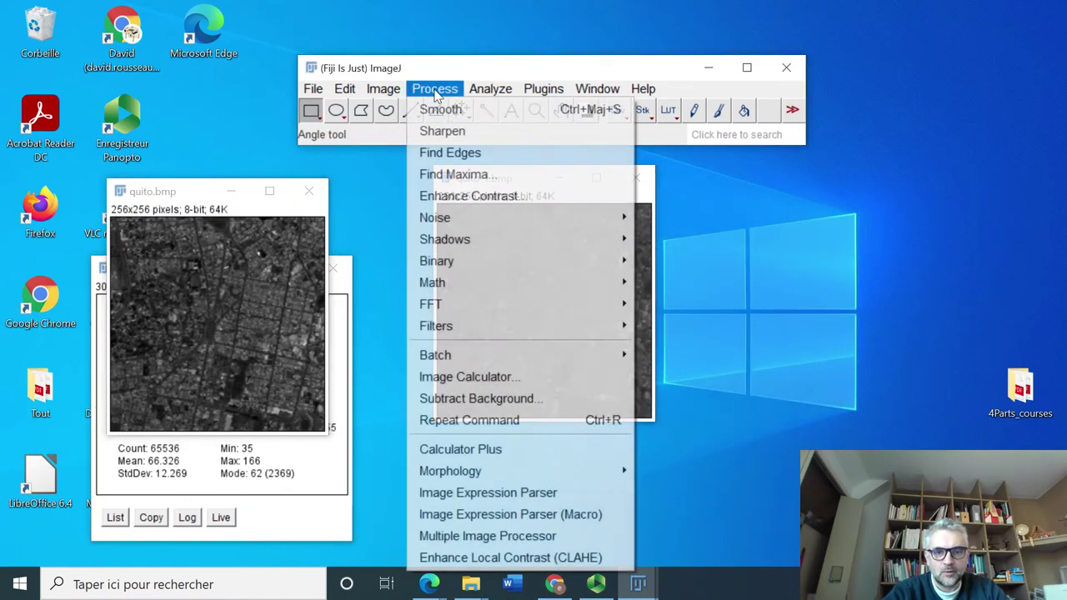
pyautogui.click(479, 195)
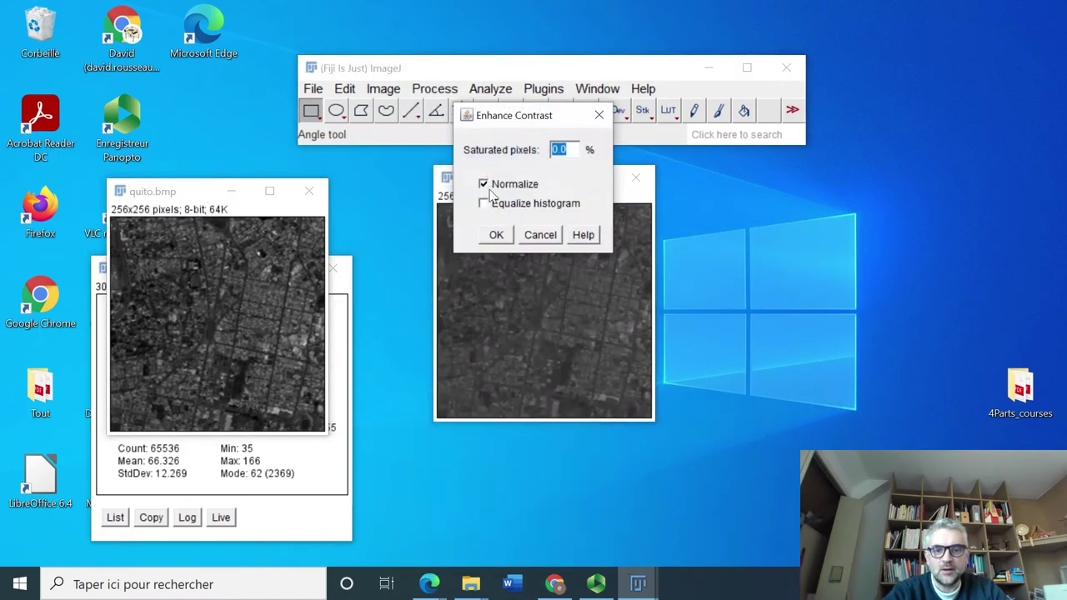
pyautogui.click(483, 184)
pyautogui.click(483, 202)
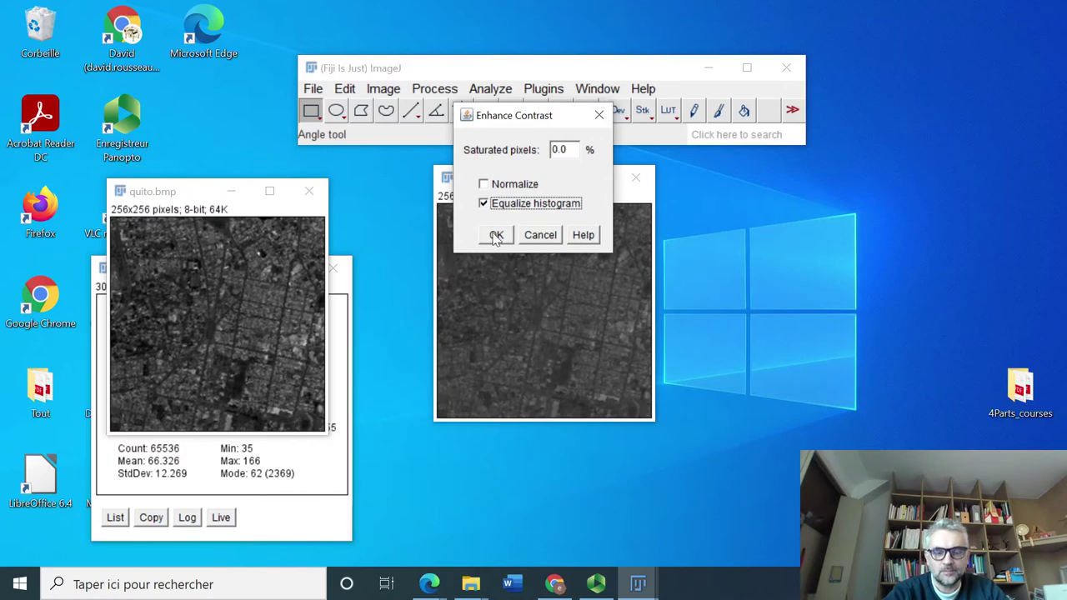
pyautogui.click(496, 234)
# Step: Arrange the equalized quito-1 and the original quito side by side
pyautogui.moveTo(541, 179); pyautogui.dragTo(488, 202)
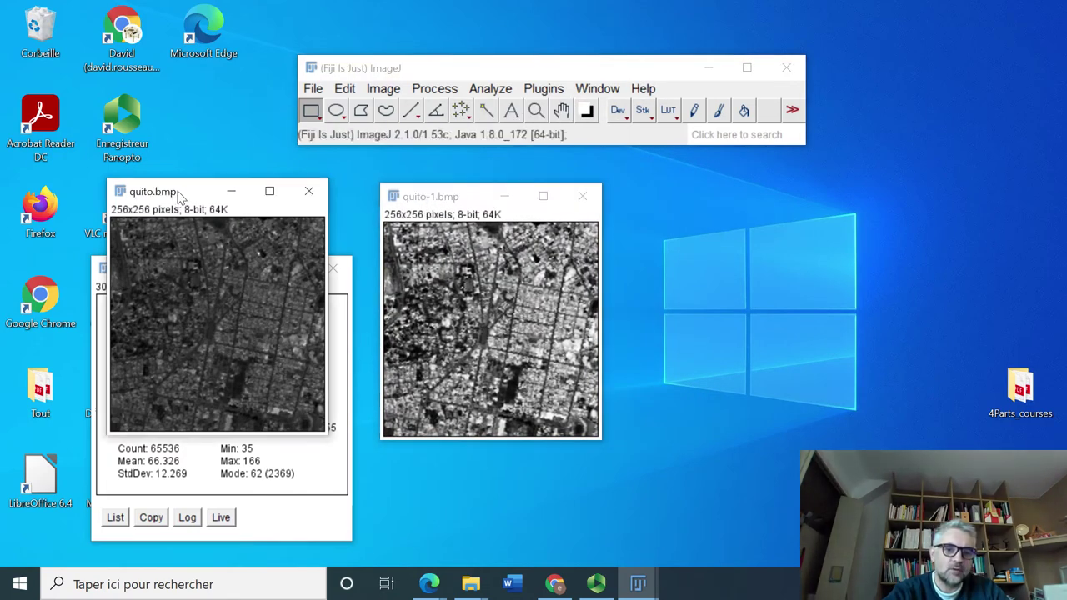
pyautogui.moveTo(176, 199); pyautogui.dragTo(704, 208)
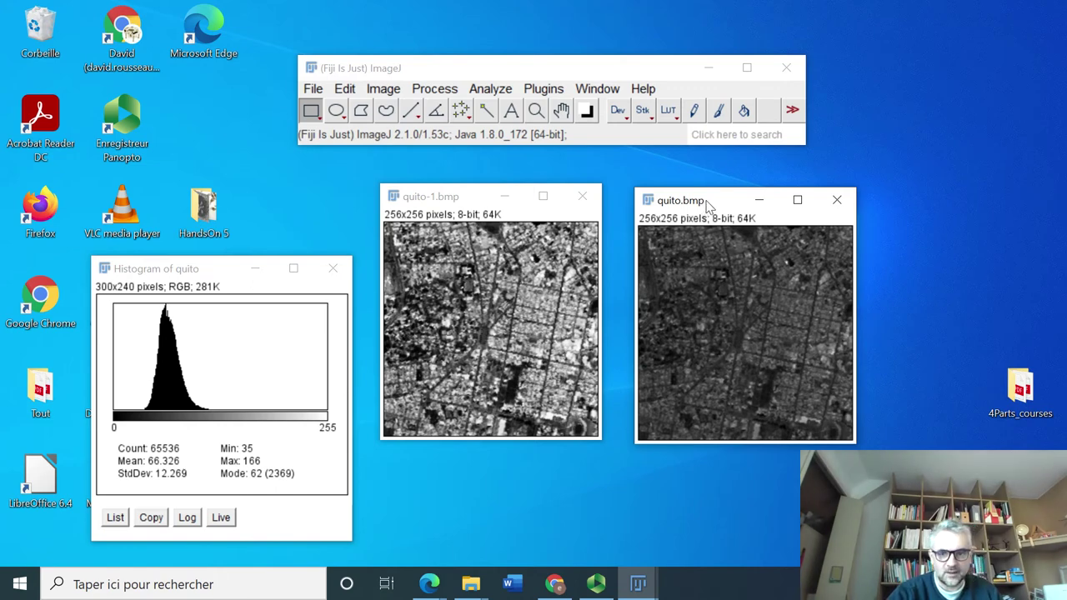
pyautogui.moveTo(723, 206); pyautogui.dragTo(224, 209)
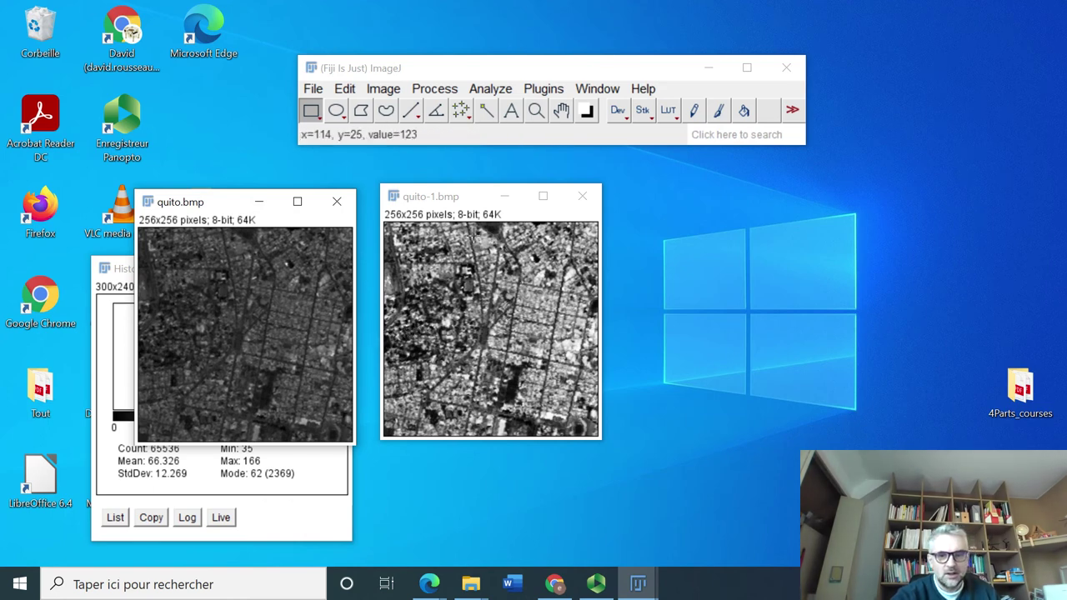
# Step: Show quito-1's histogram (0–255, mean 114.660) and bring quito's histogram forward to compare
pyautogui.click(446, 200)
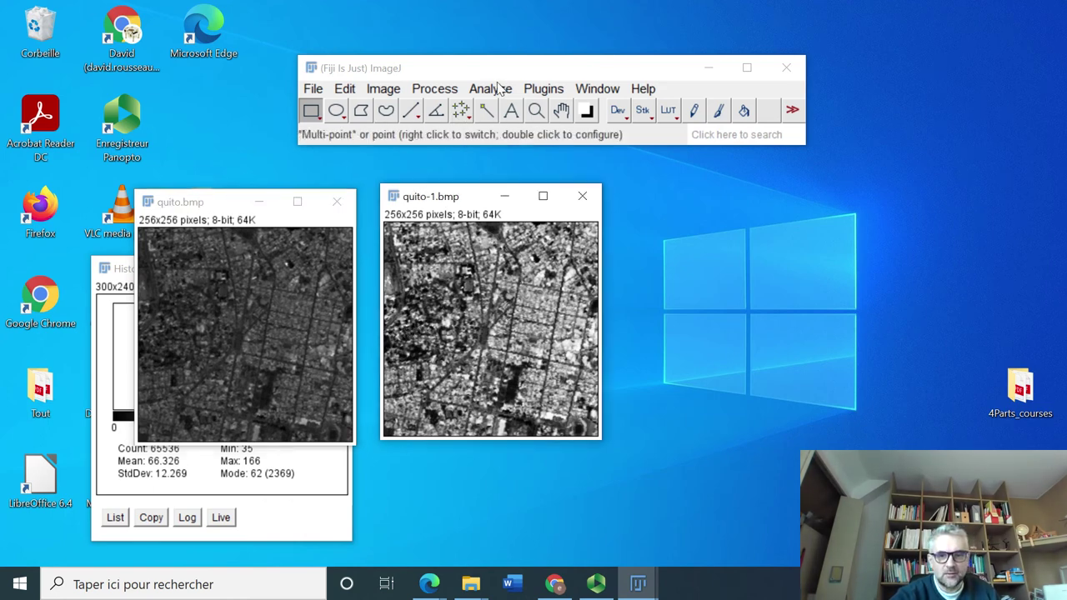
pyautogui.click(434, 88)
pyautogui.moveTo(489, 90)
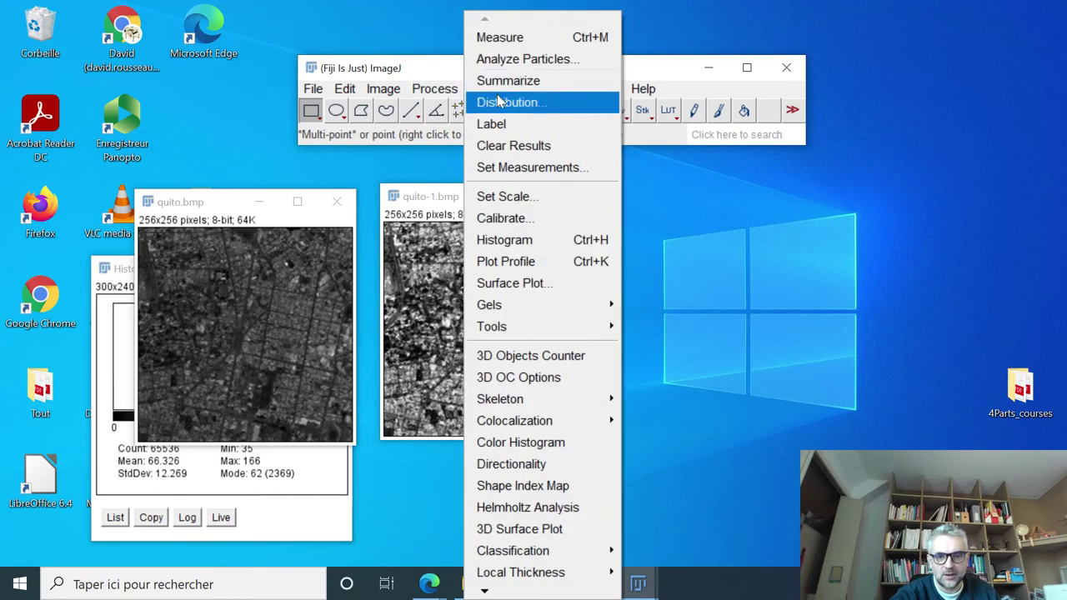
pyautogui.click(516, 240)
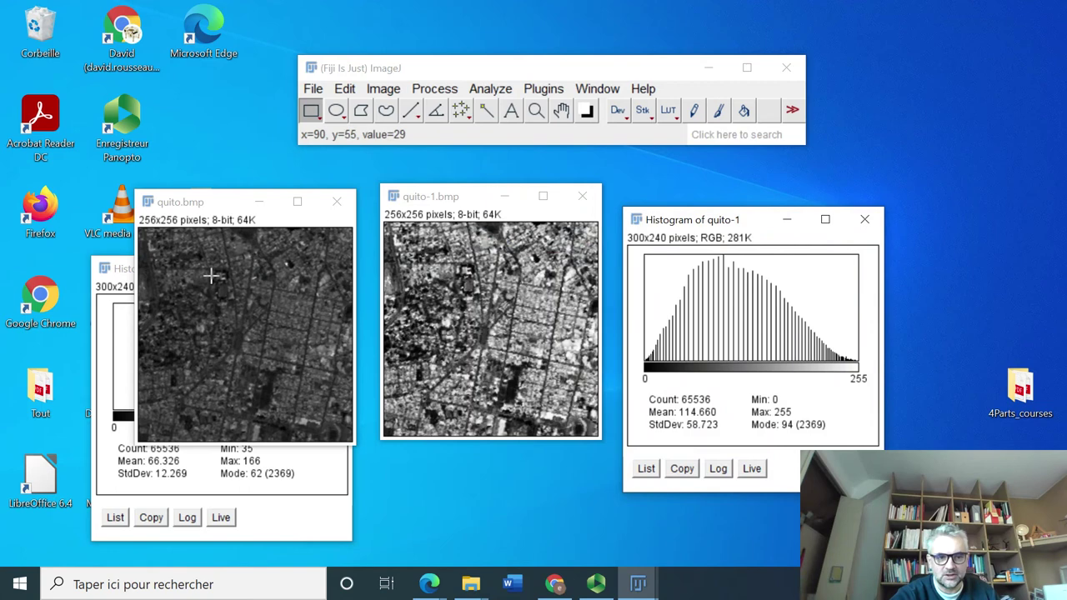
pyautogui.click(104, 268)
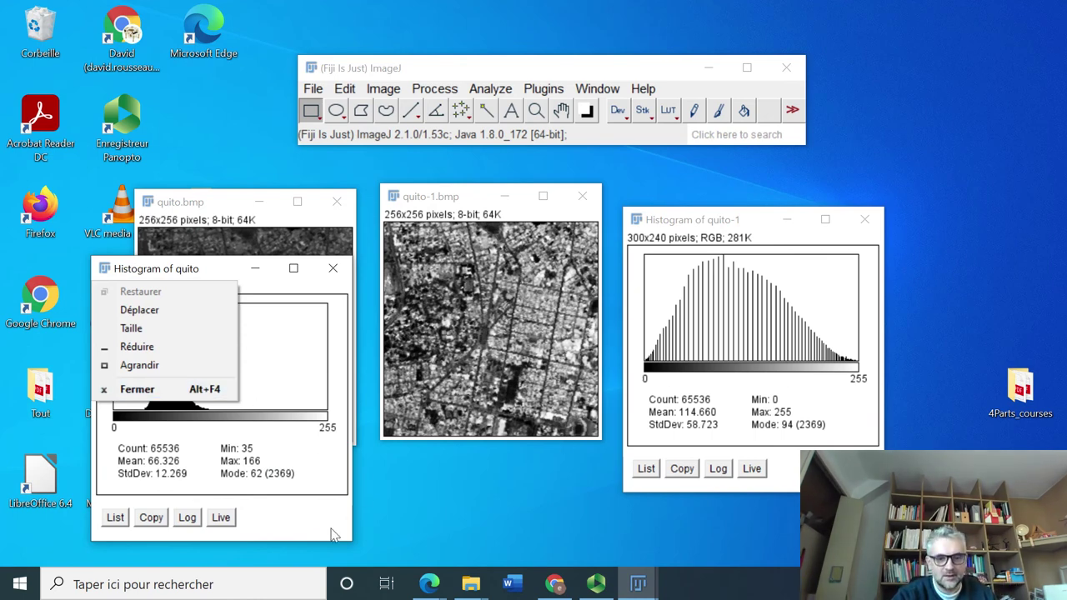
pyautogui.click(330, 534)
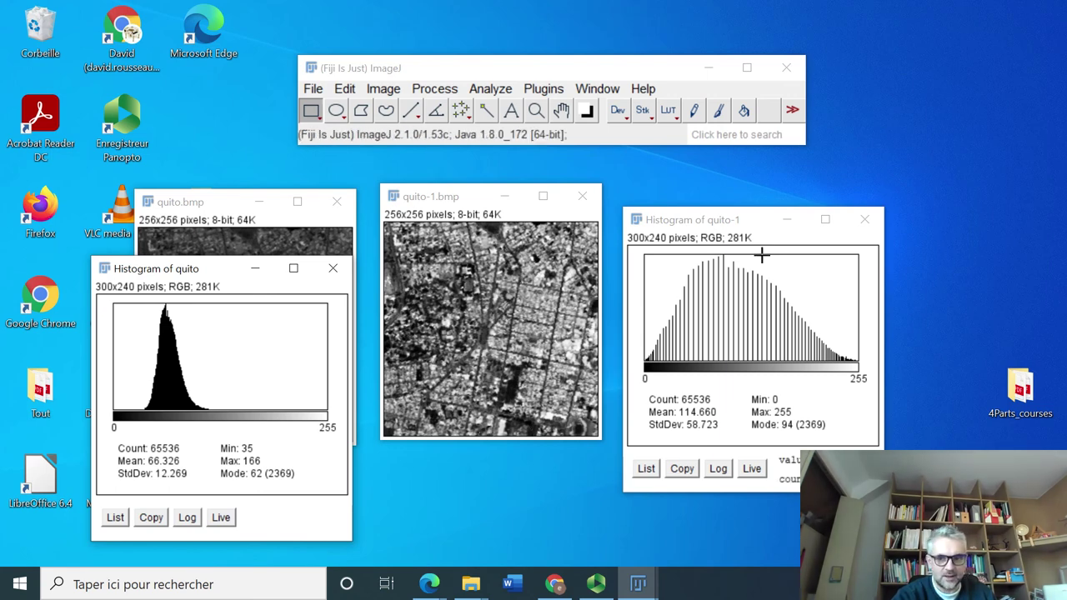
# Step: Close the quito-1 histogram, the equalized quito-1 image, the original quito histogram and the original quito image
pyautogui.click(867, 220)
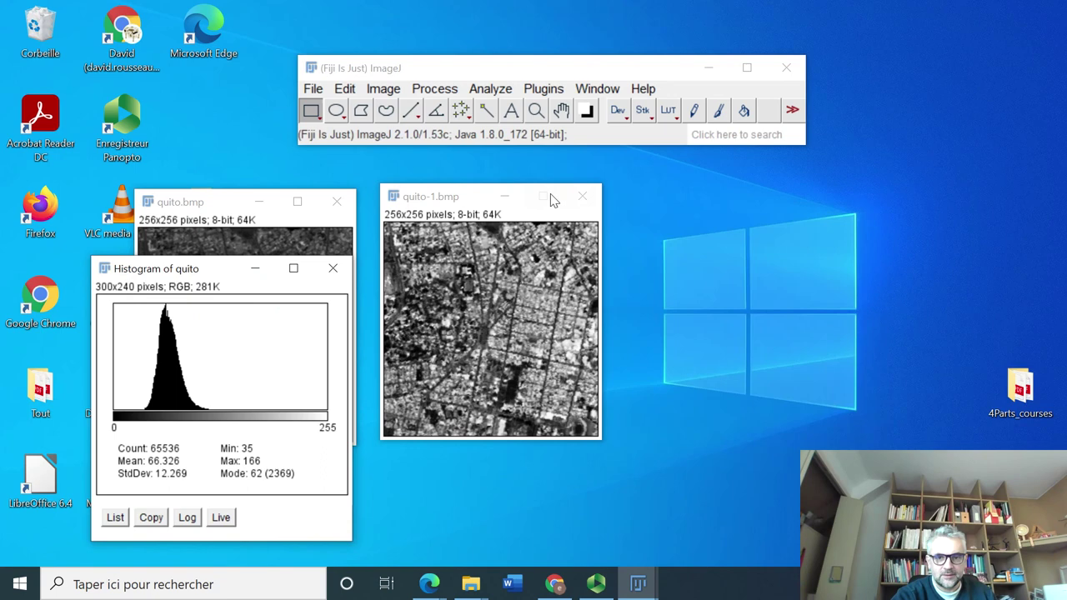
pyautogui.click(585, 197)
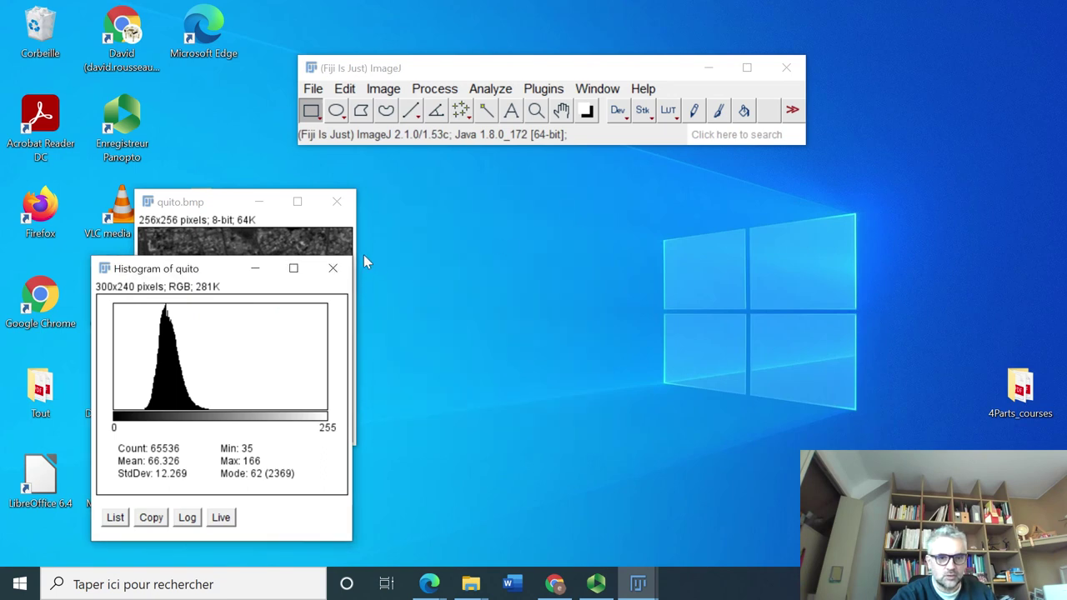
pyautogui.click(332, 267)
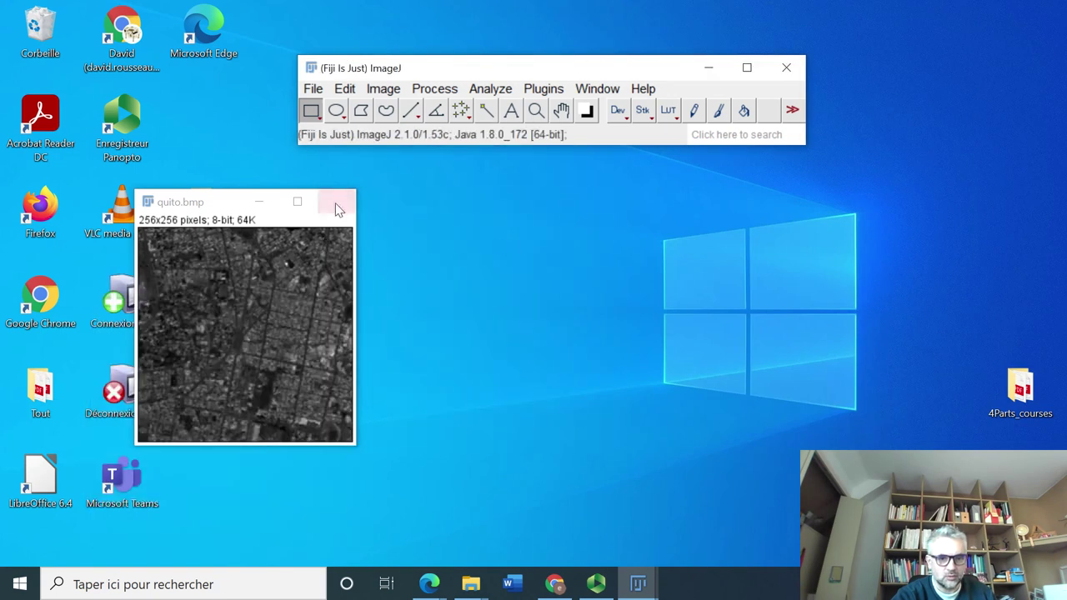
pyautogui.click(337, 203)
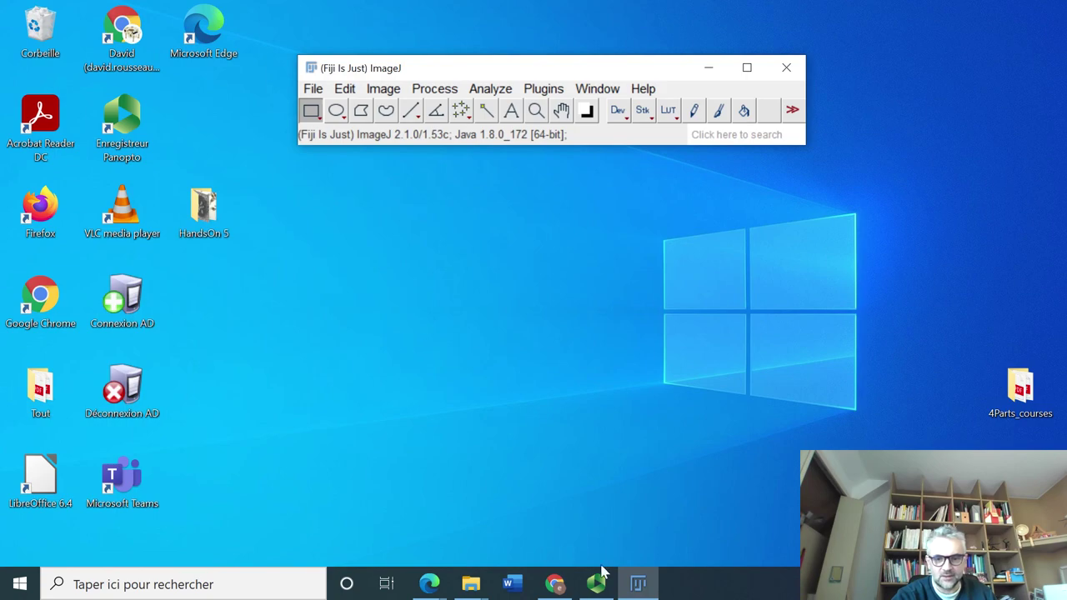
pyautogui.moveTo(596, 588)
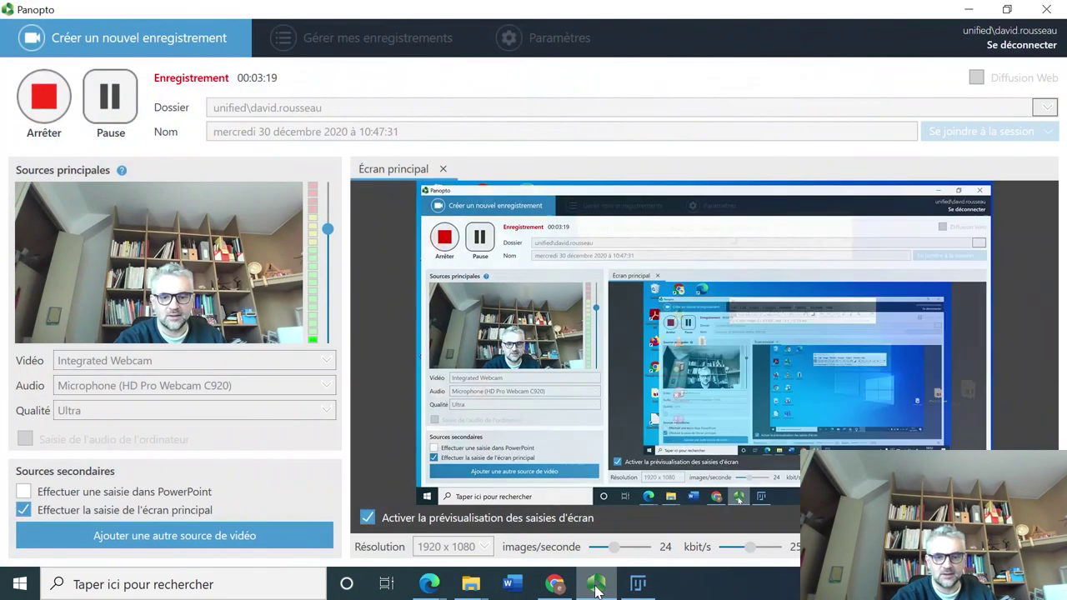